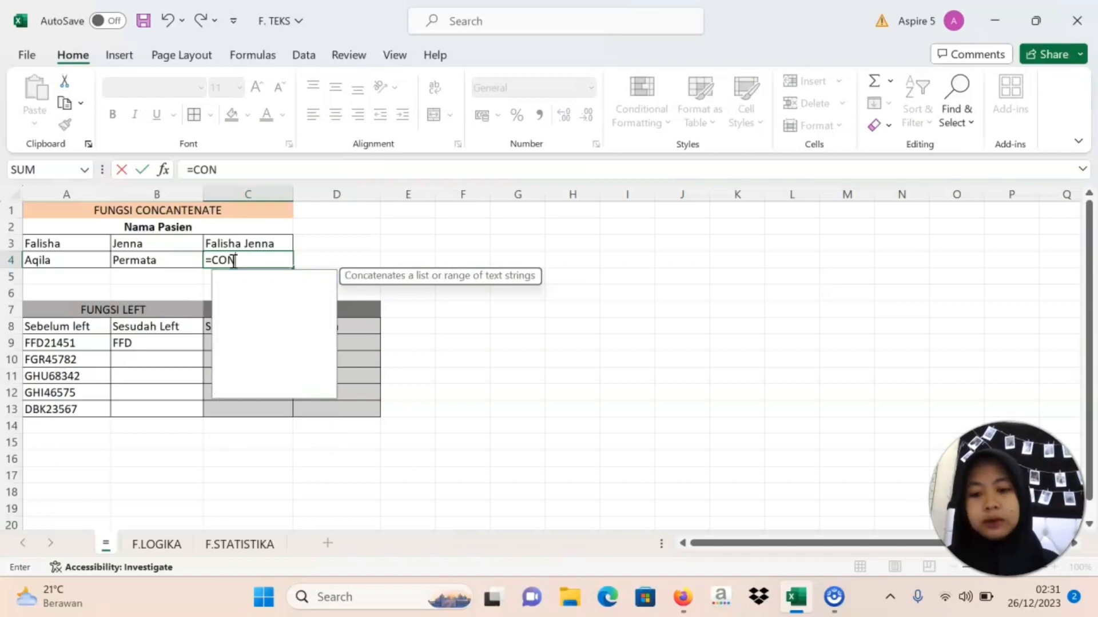
# Complete the formula =CONCATENATE(A4;B4) in cell C4 to join the patient's two name parts
pyautogui.click(274, 293)
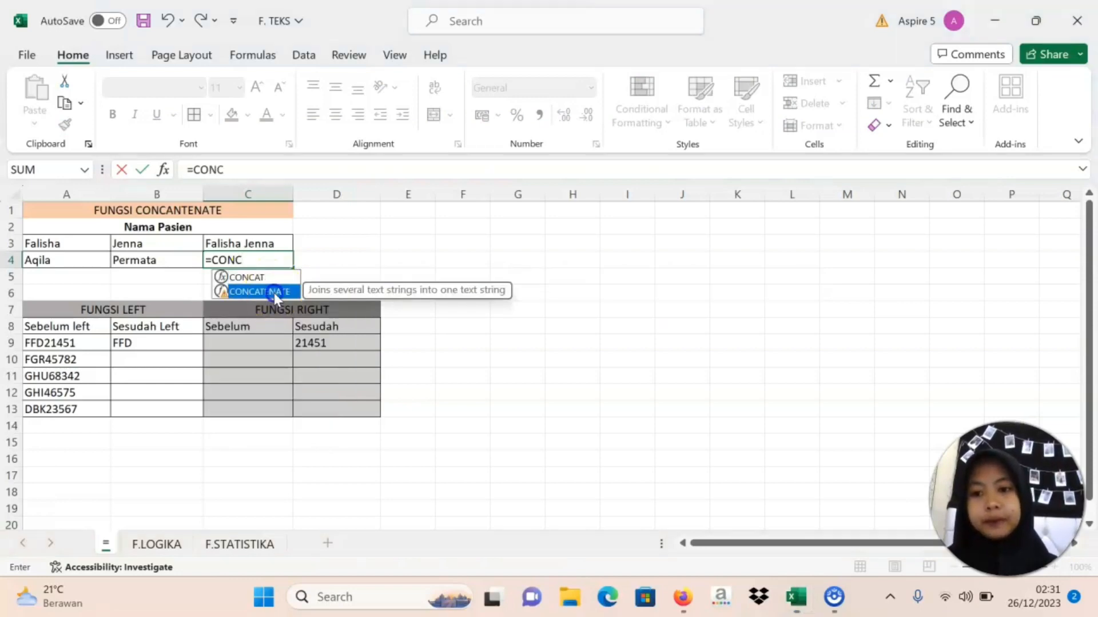
pyautogui.doubleClick(274, 293)
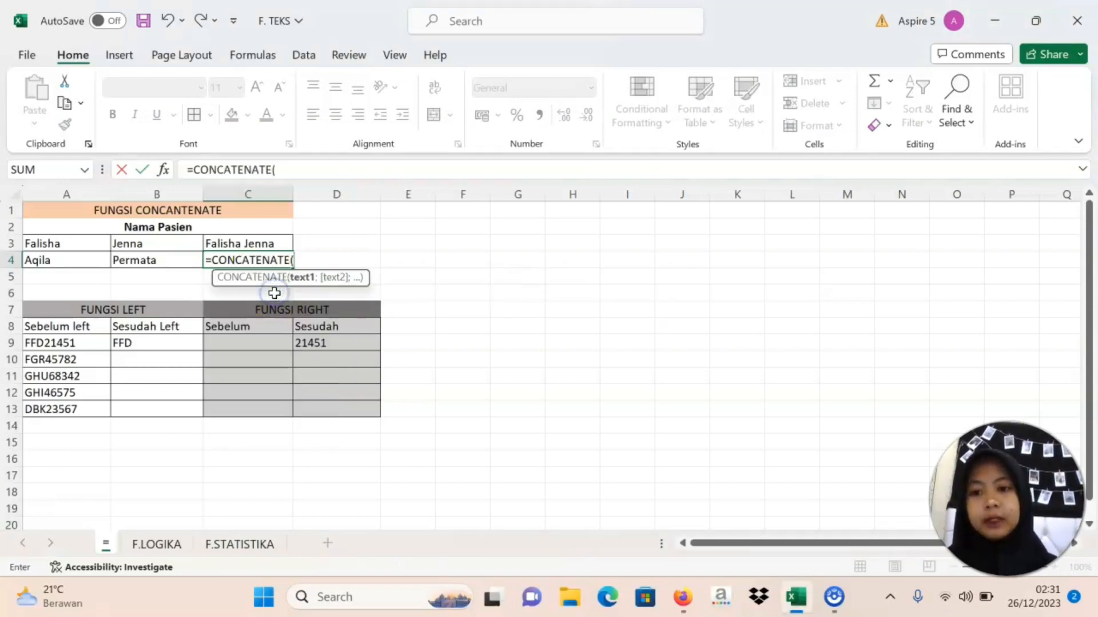
pyautogui.click(81, 264)
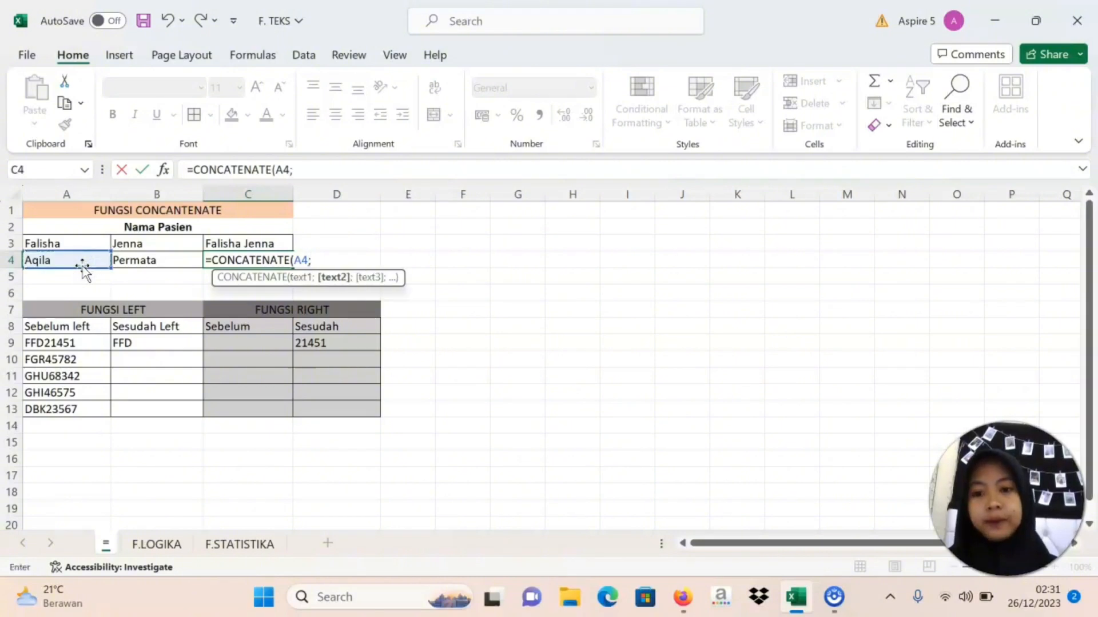
pyautogui.write(';')
pyautogui.click(144, 261)
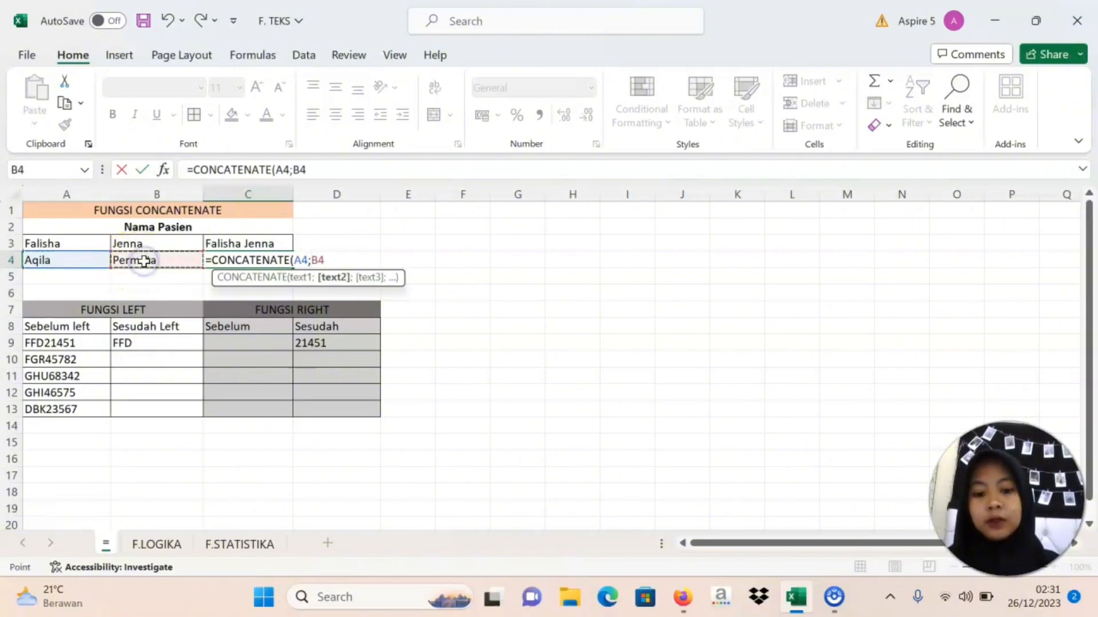
pyautogui.write(')')
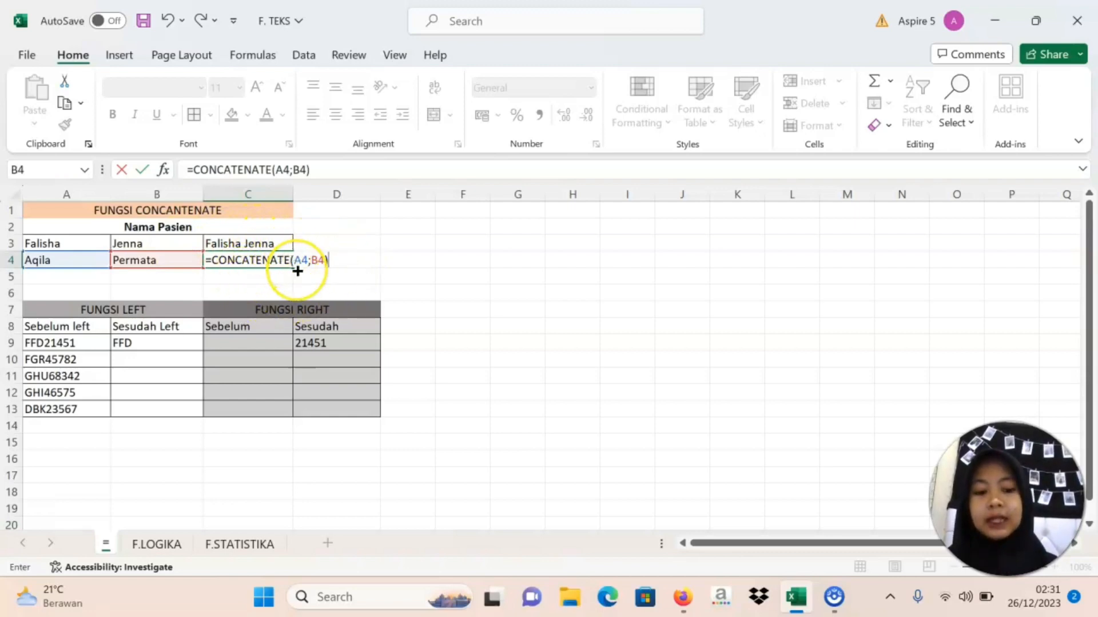
pyautogui.press('Return')
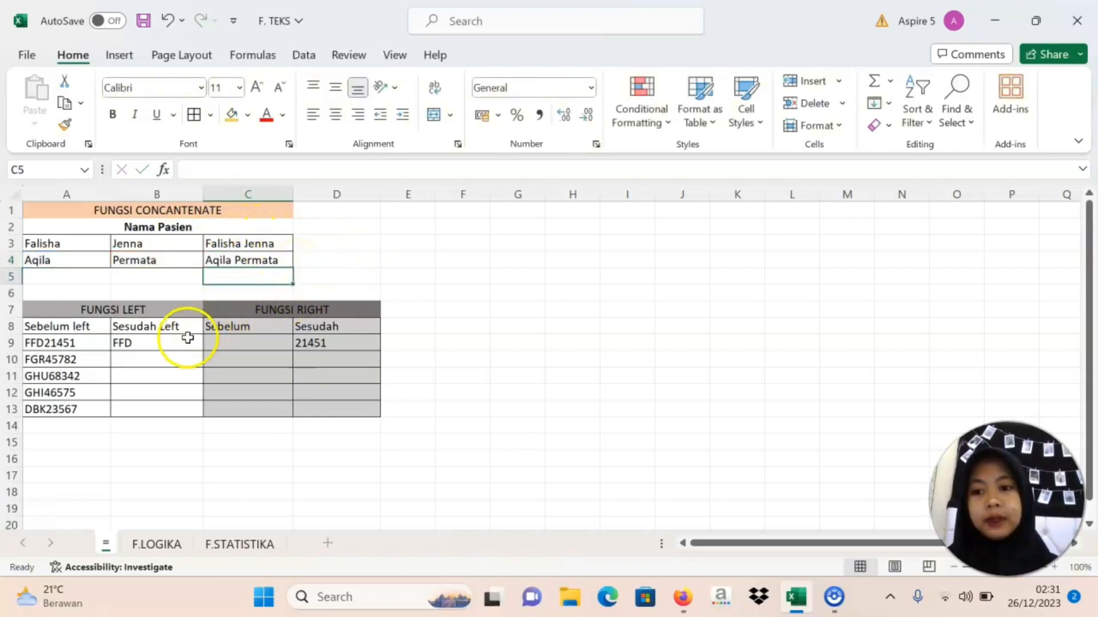
# Enter =LEFT(A10;3) in cell B10 and fill the formula down to B13
pyautogui.click(150, 360)
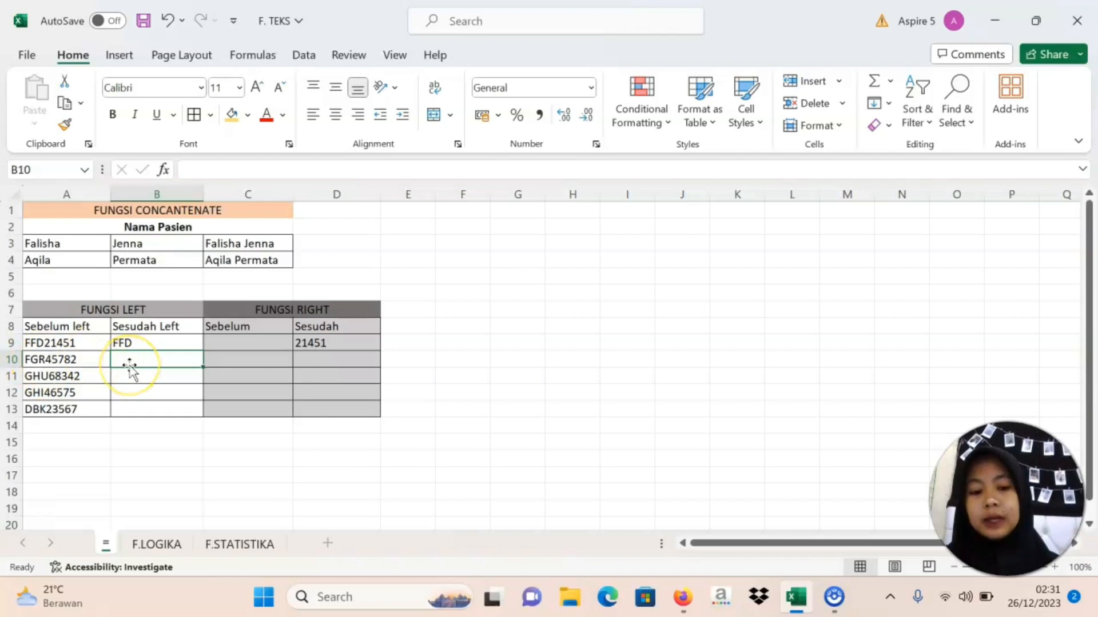
pyautogui.write('=')
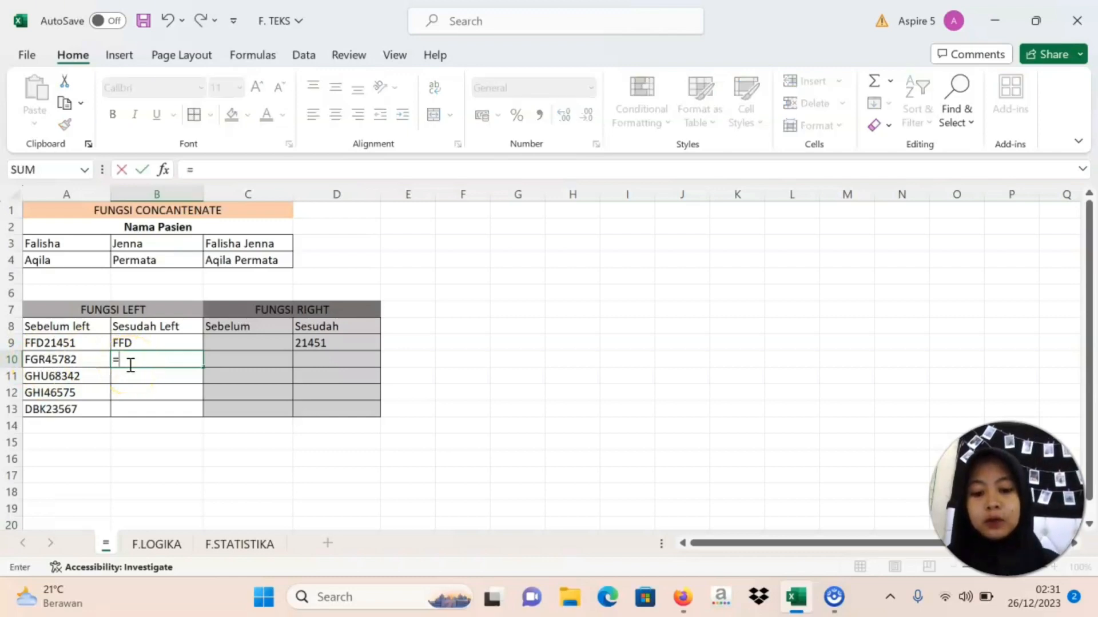
pyautogui.write('LEFT')
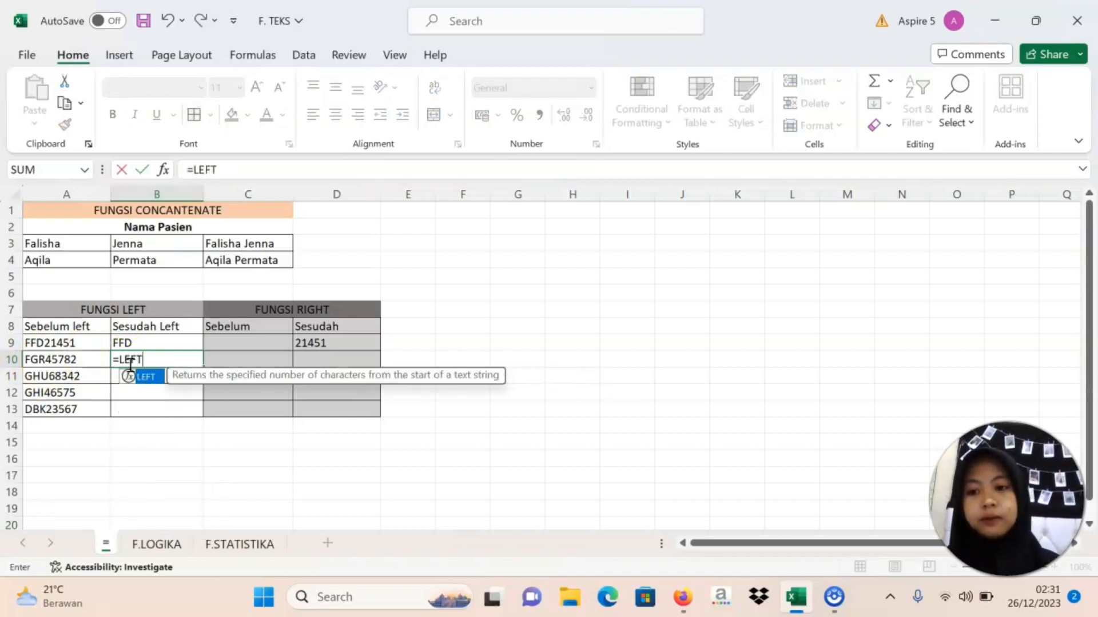
pyautogui.doubleClick(144, 376)
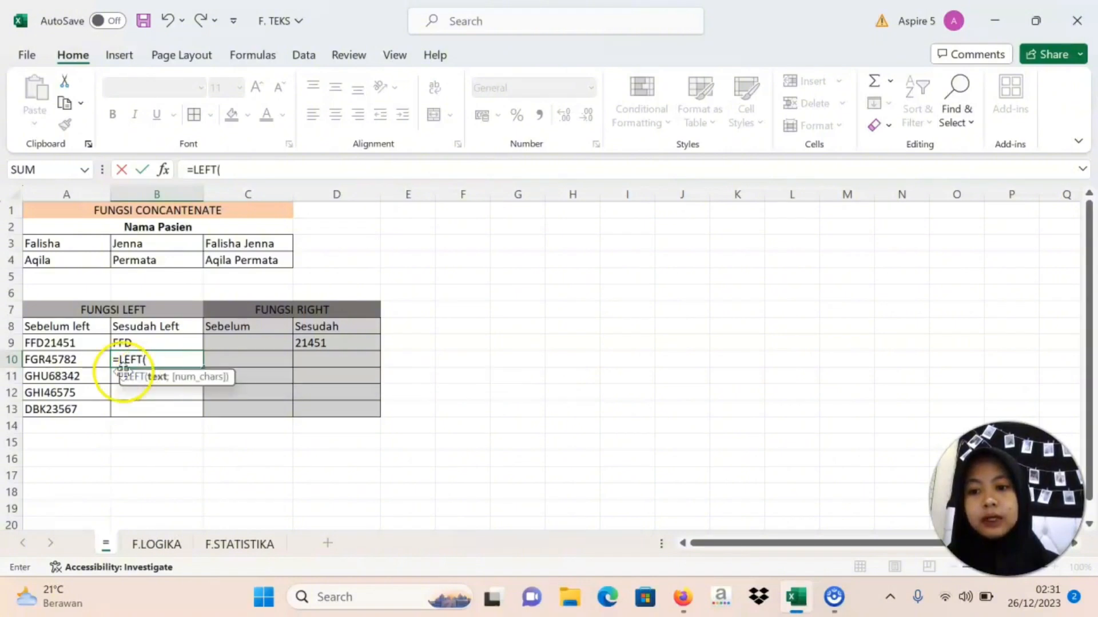
pyautogui.click(78, 364)
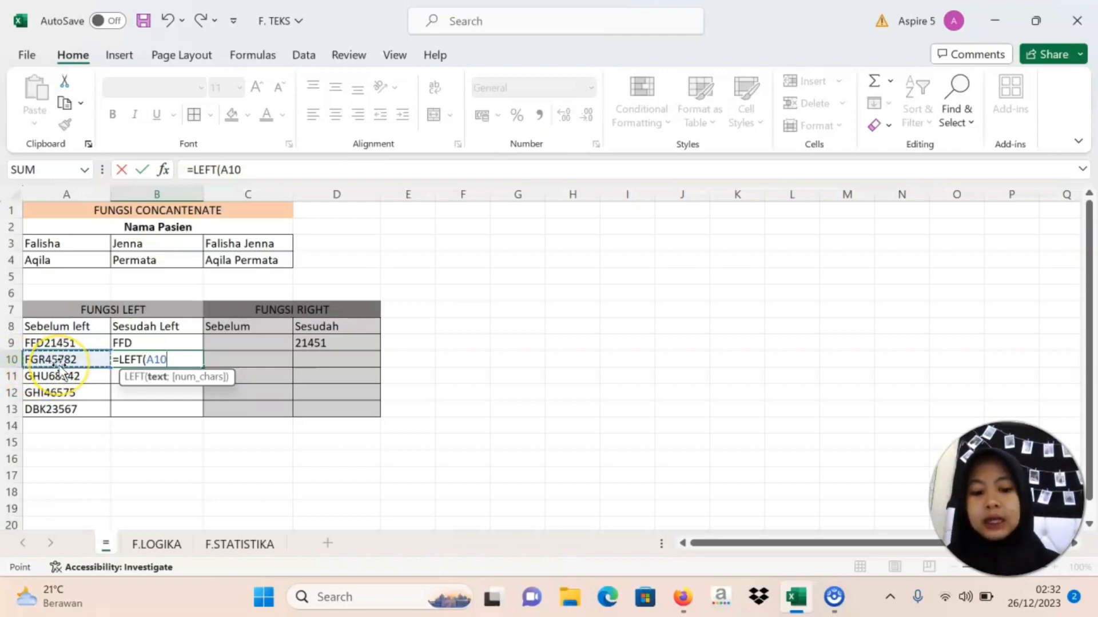
pyautogui.write(';3')
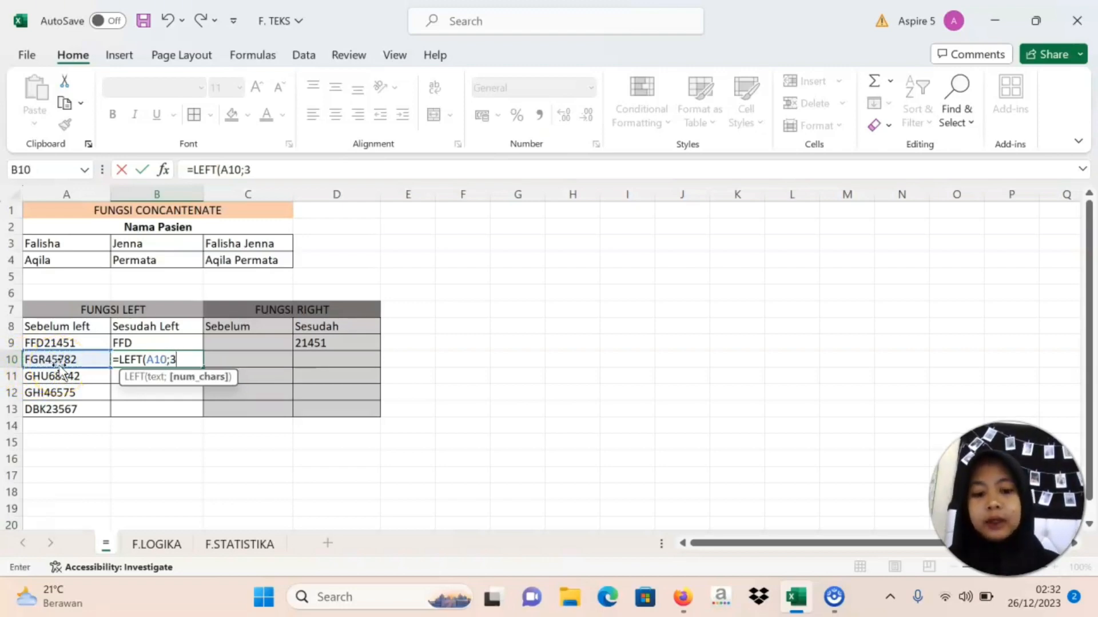
pyautogui.write(')')
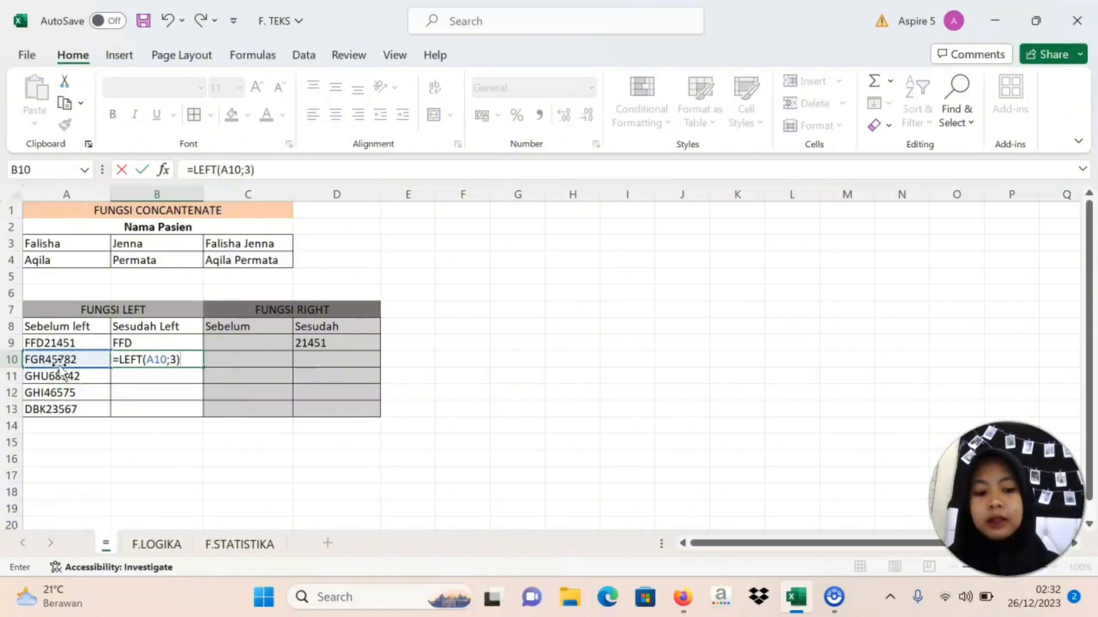
pyautogui.press('Return')
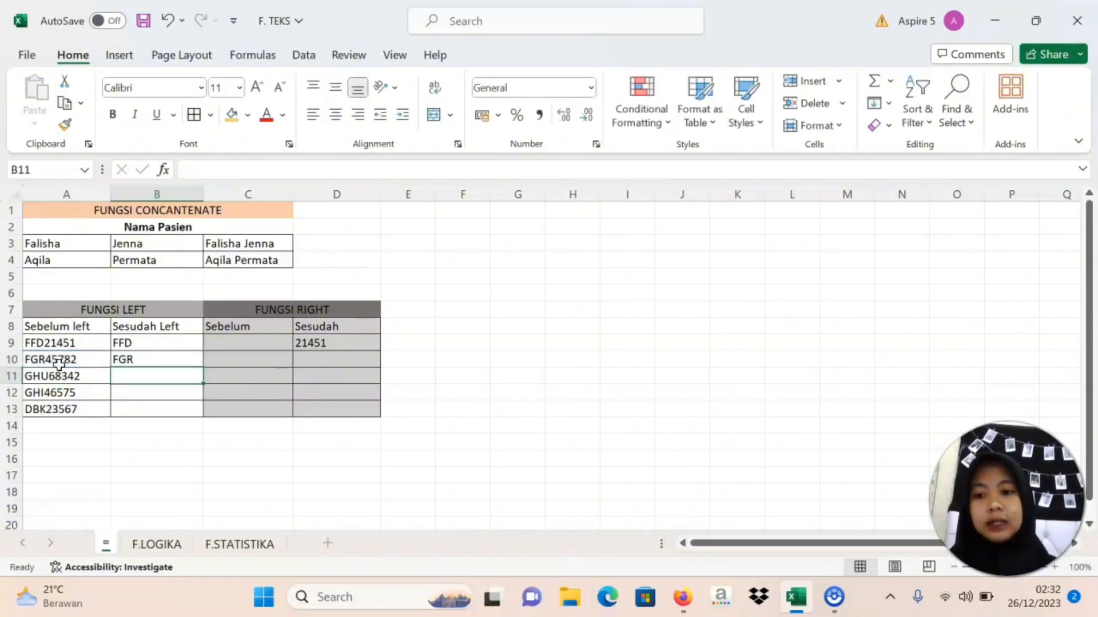
pyautogui.click(184, 361)
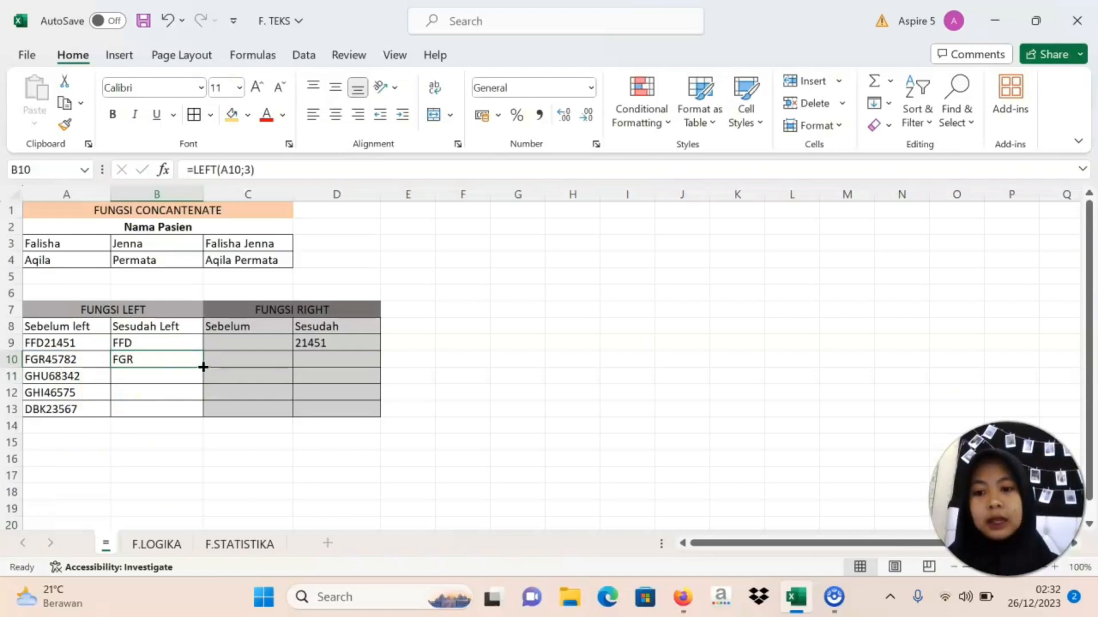
pyautogui.moveTo(203, 367); pyautogui.dragTo(201, 410)
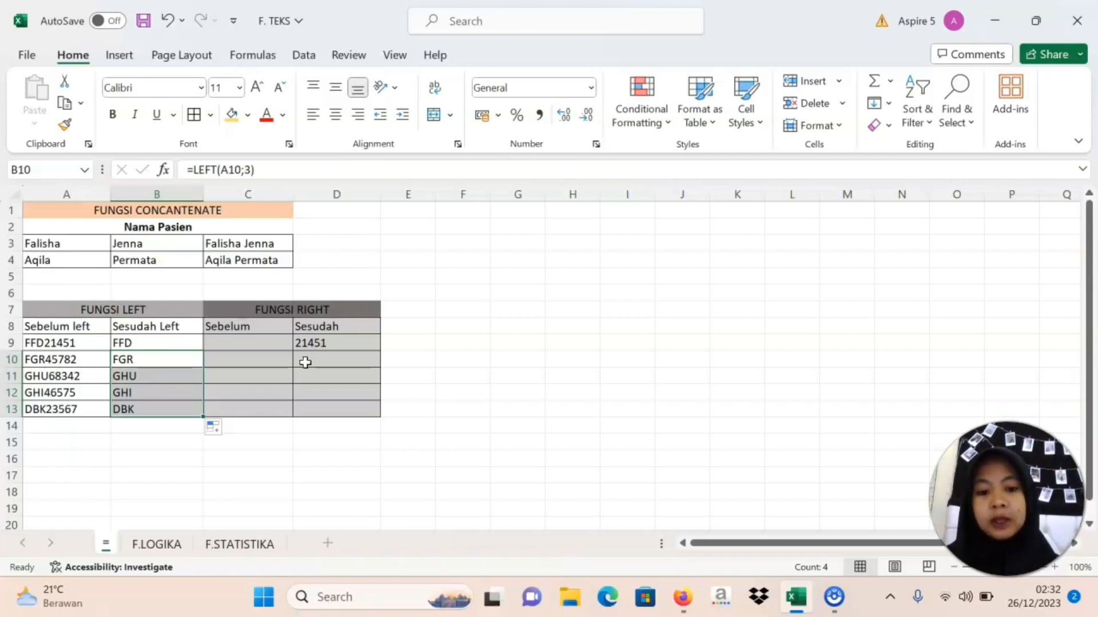
# Enter =RIGHT(A10;5) in cell D10 and fill the formula down to D13
pyautogui.click(330, 362)
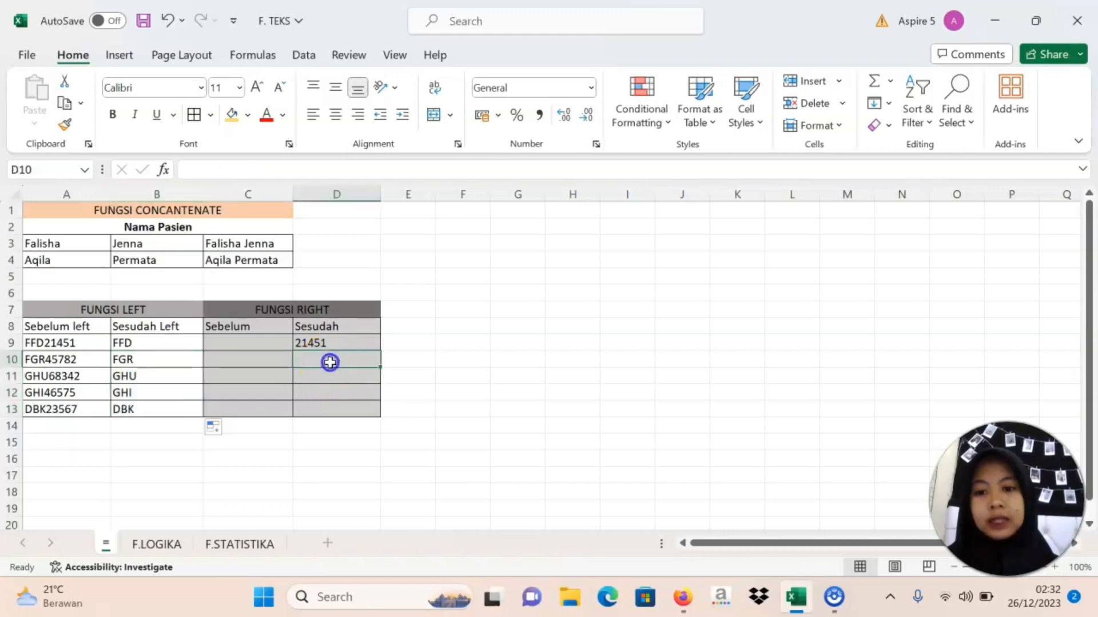
pyautogui.write('=')
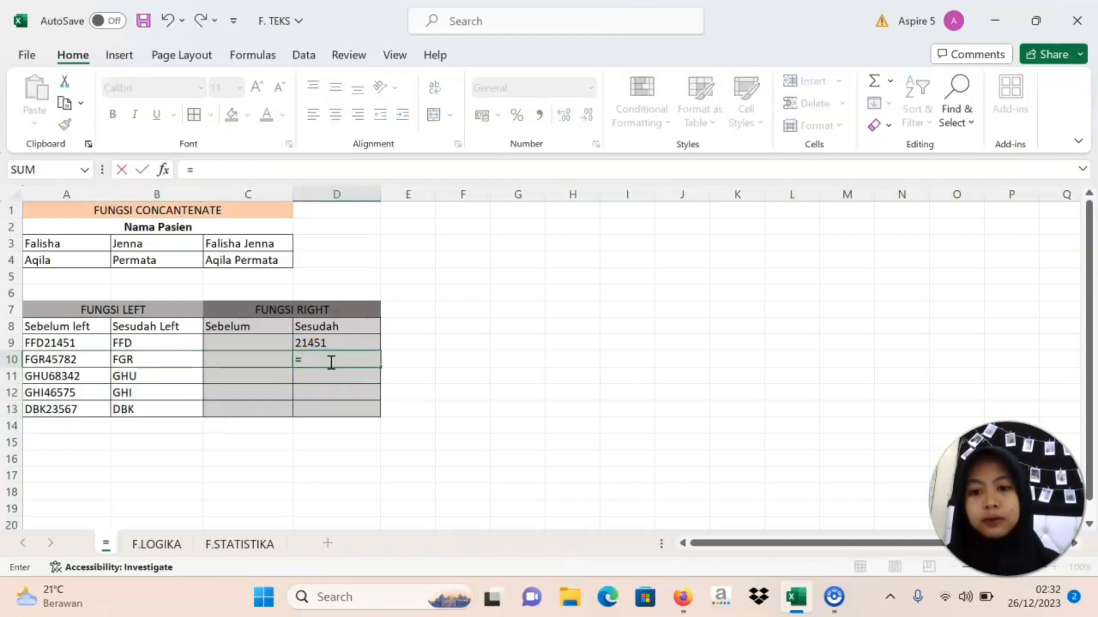
pyautogui.write('RIGH')
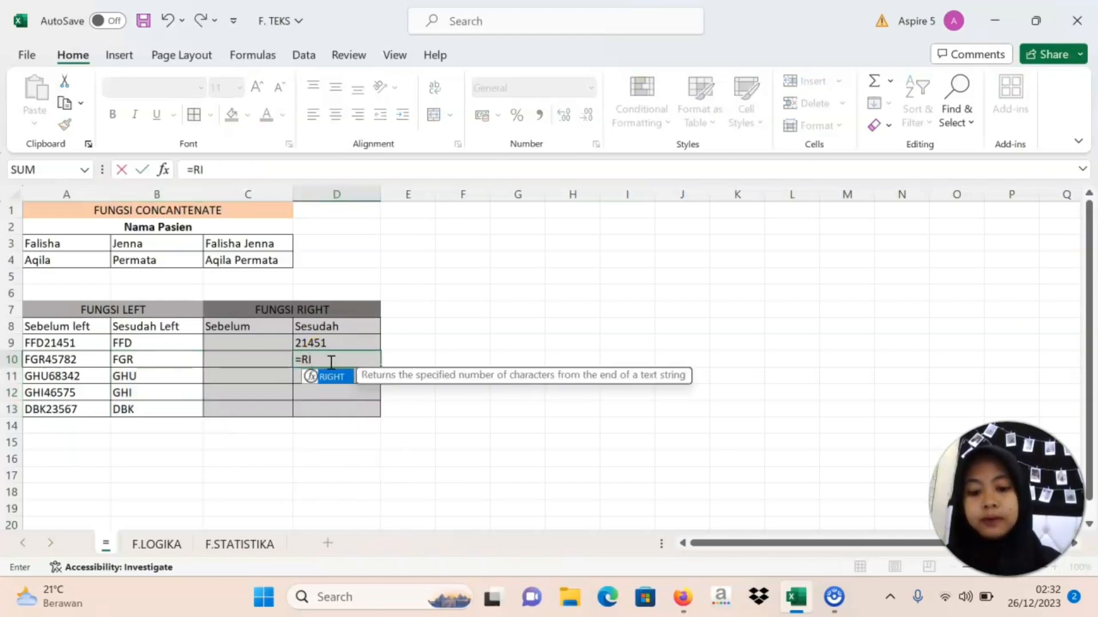
pyautogui.doubleClick(327, 376)
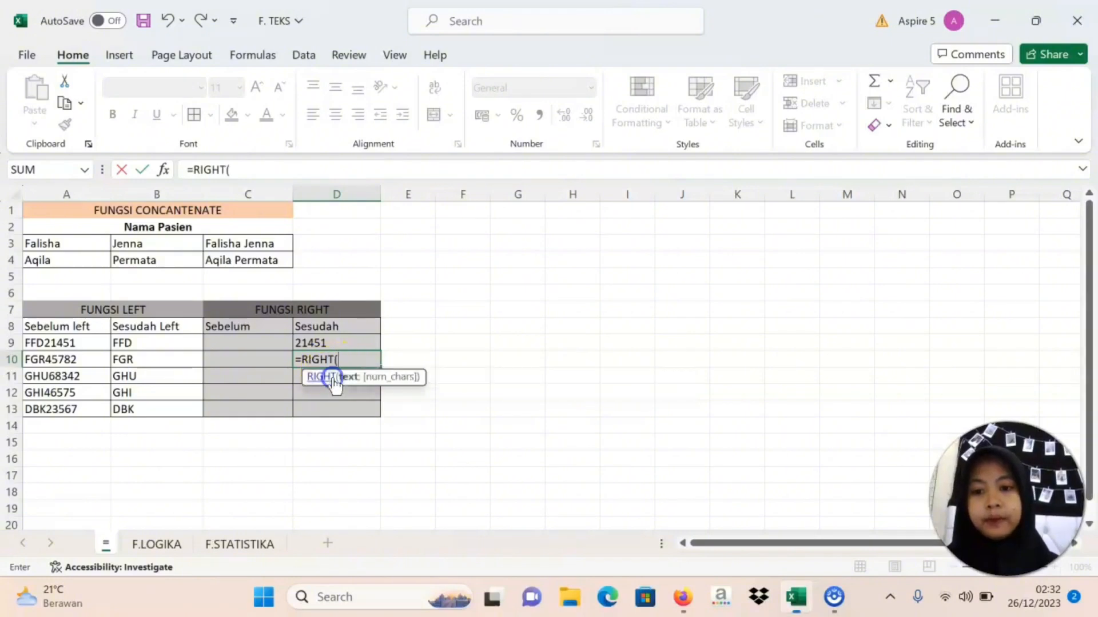
pyautogui.click(65, 365)
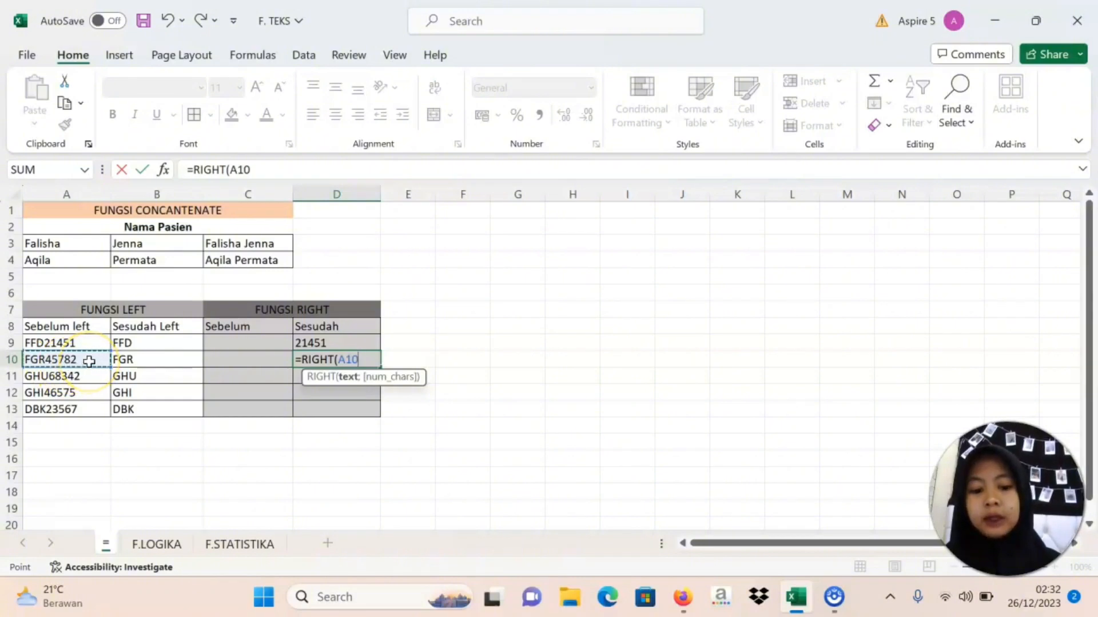
pyautogui.write(';5')
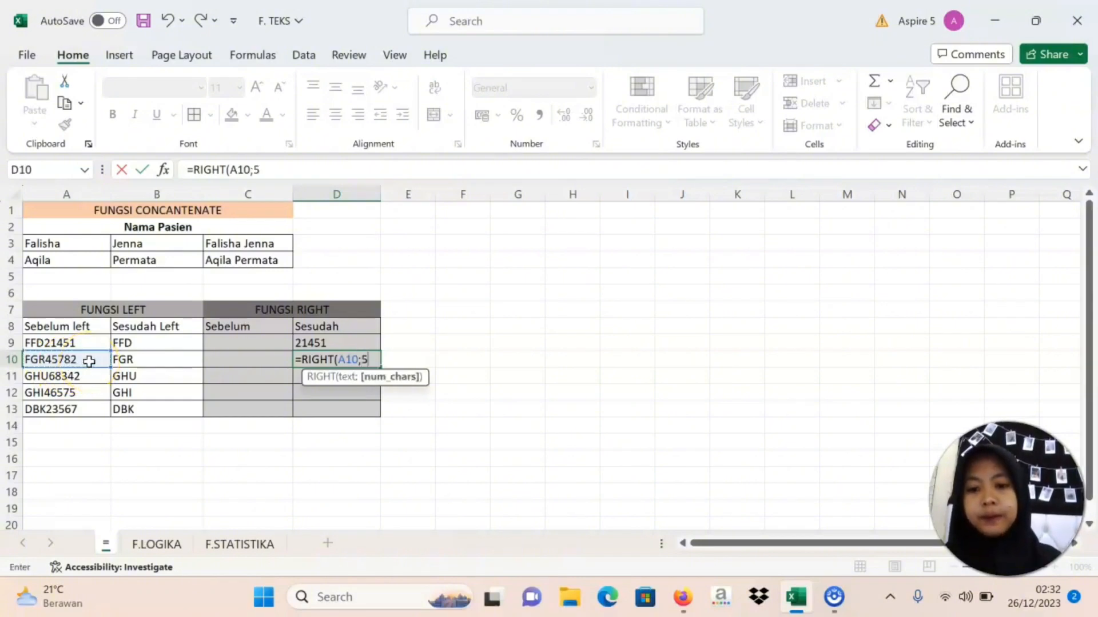
pyautogui.write(')')
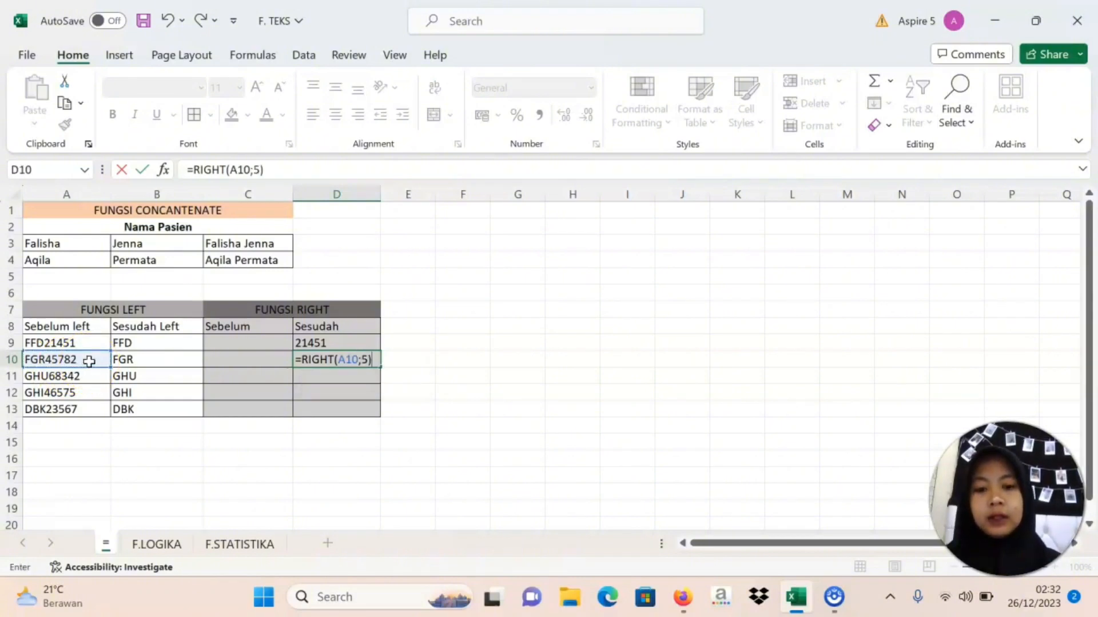
pyautogui.press('Return')
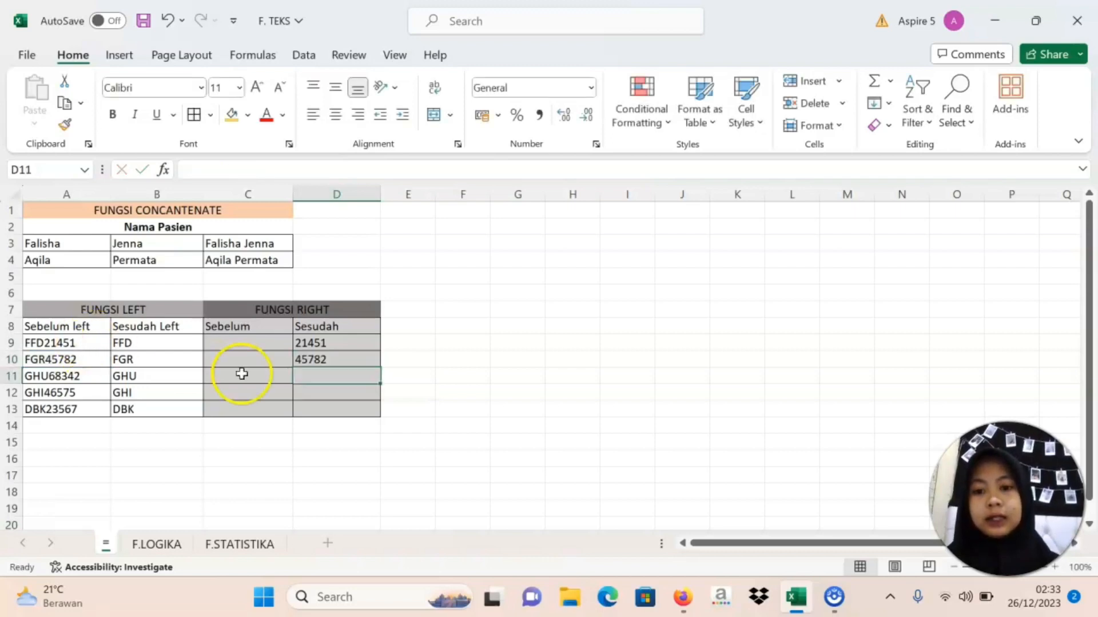
pyautogui.click(371, 361)
pyautogui.moveTo(378, 367); pyautogui.dragTo(378, 415)
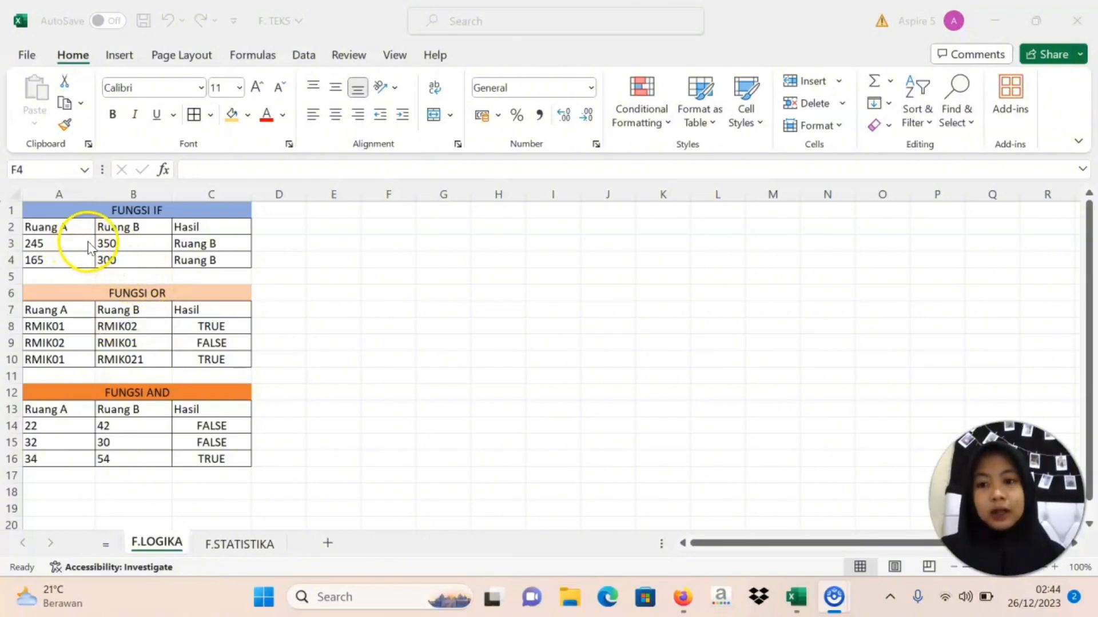
# Examine the Hasil formulas on the F.LOGIKA sheet: IF in C4, OR in C9 and AND in C14
pyautogui.click(196, 261)
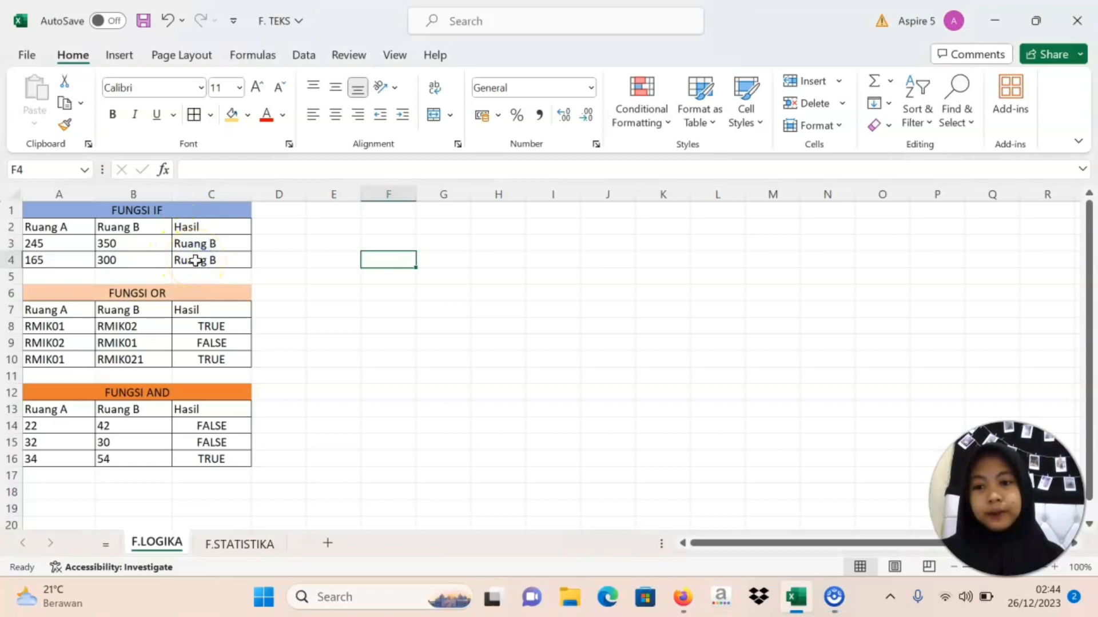
pyautogui.doubleClick(195, 261)
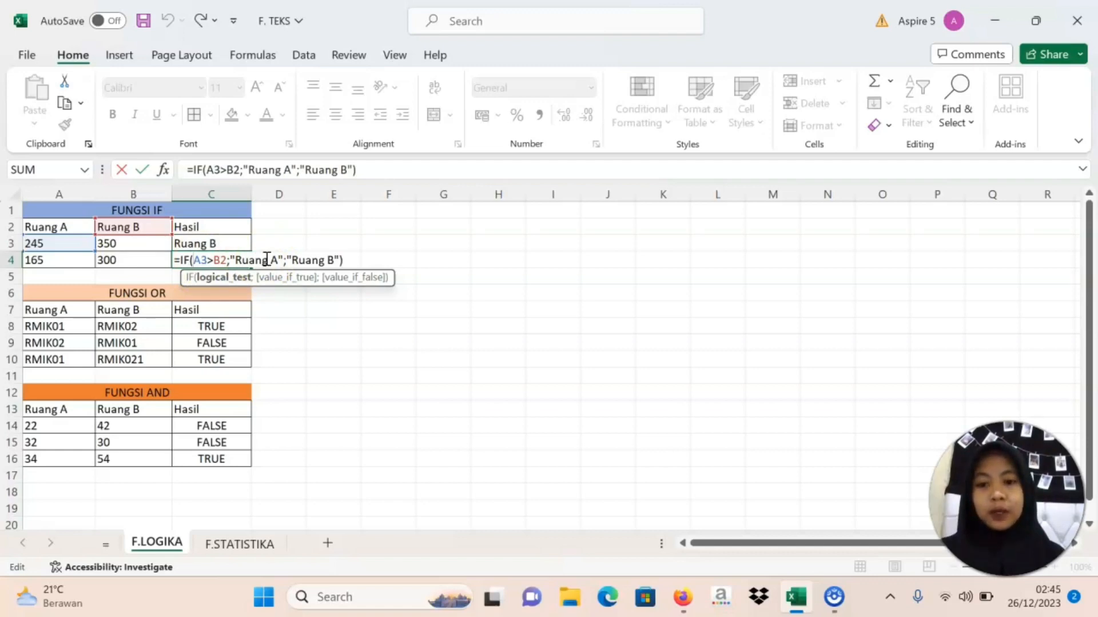
pyautogui.click(292, 260)
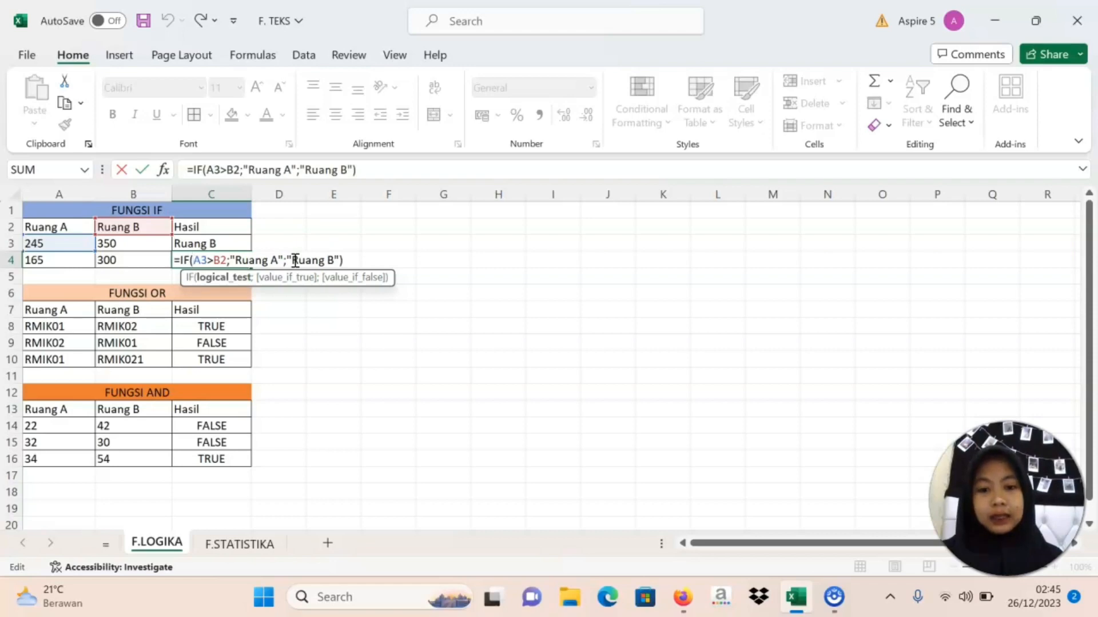
pyautogui.press('Return')
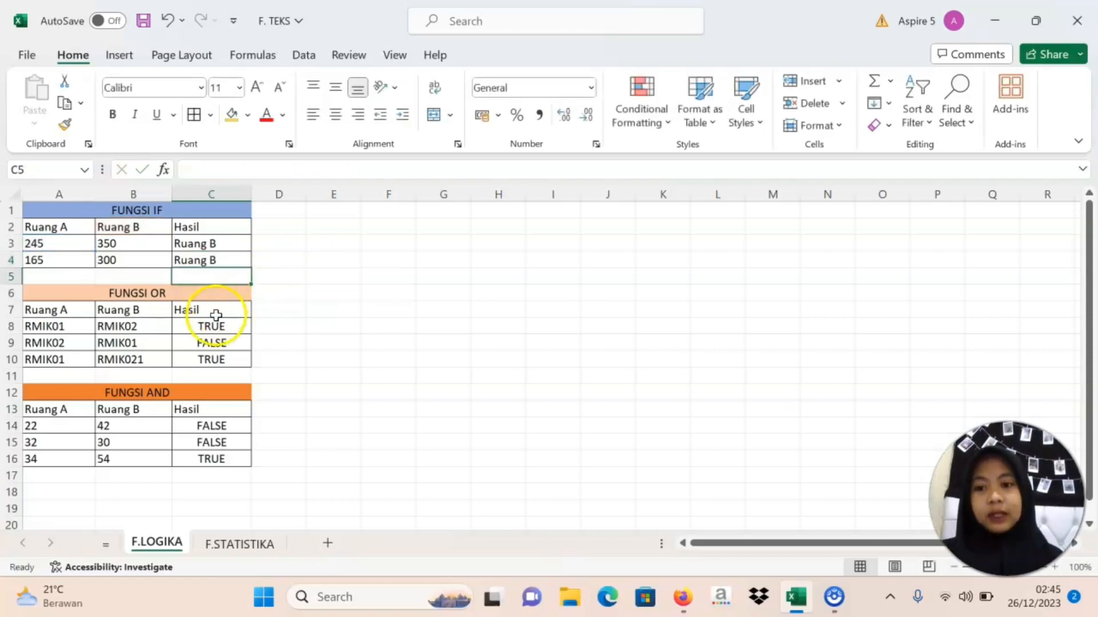
pyautogui.click(215, 343)
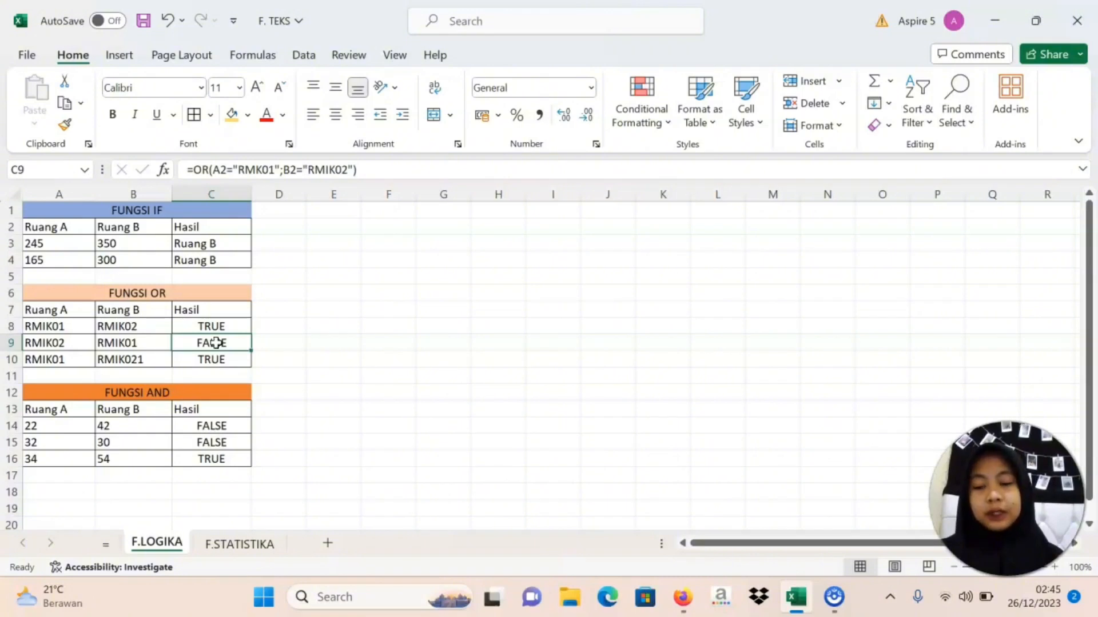
pyautogui.doubleClick(215, 343)
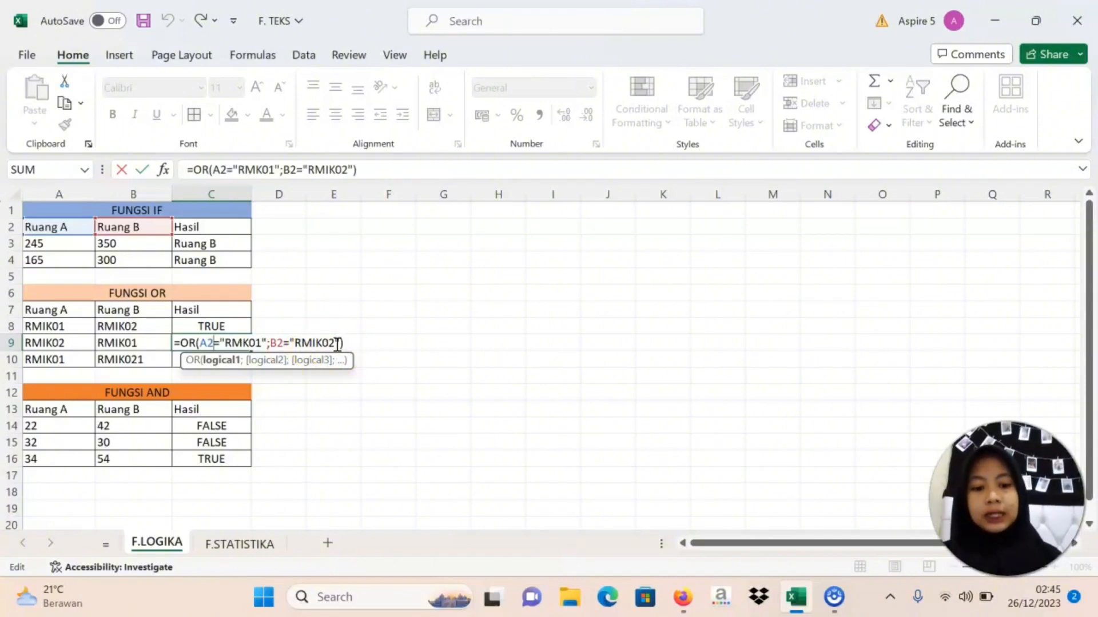
pyautogui.press('Return')
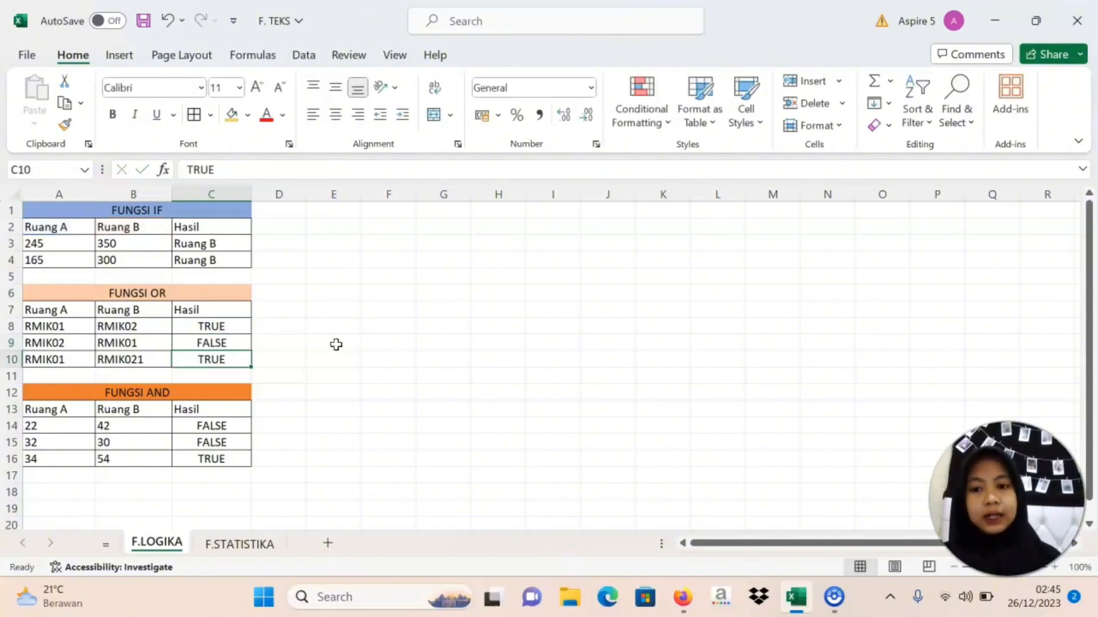
pyautogui.click(223, 409)
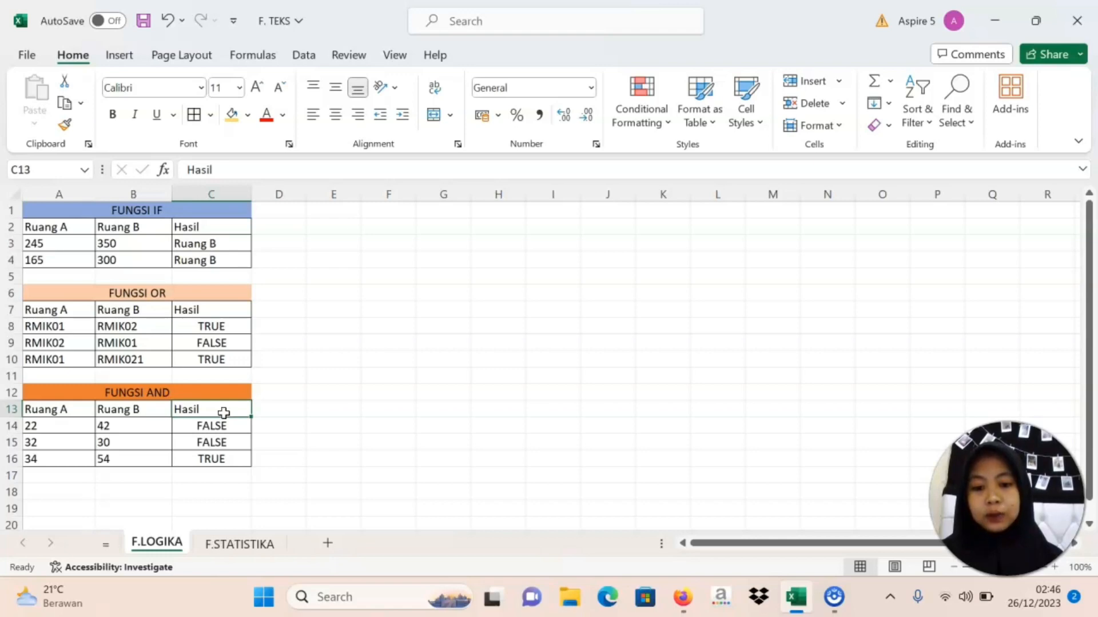
pyautogui.click(221, 444)
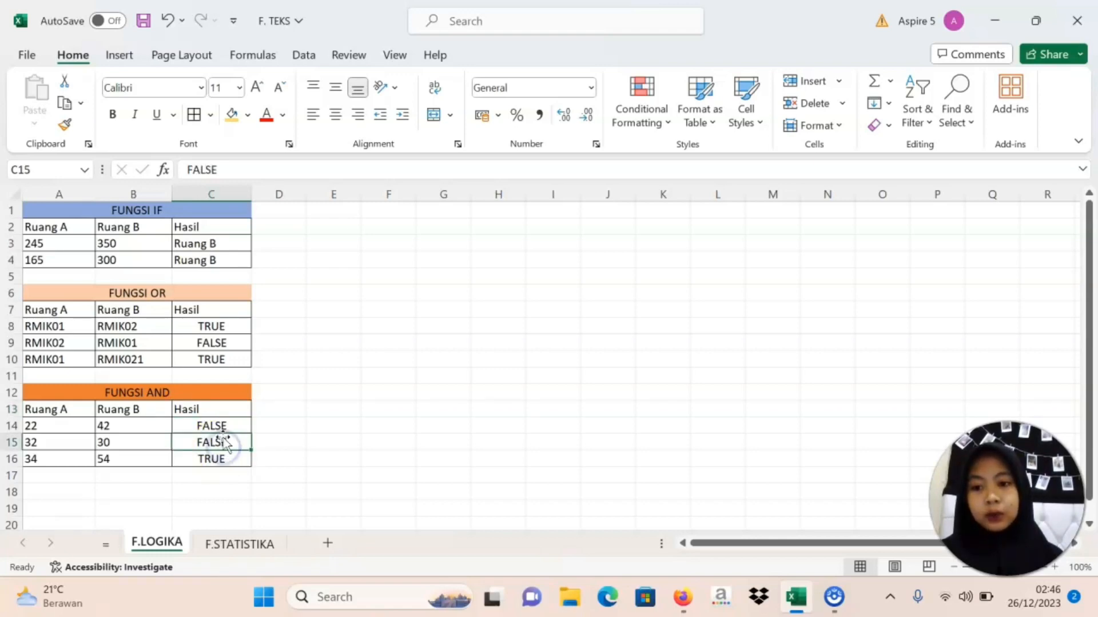
pyautogui.click(223, 428)
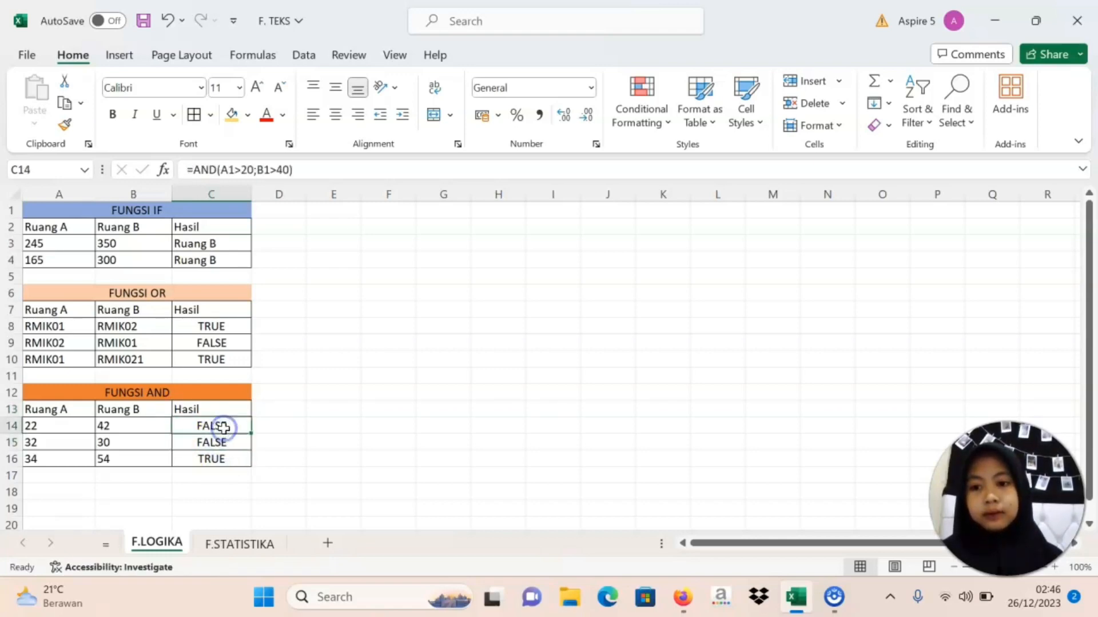
# Inspect the cell references of the AND formula in C14 on the F.LOGIKA sheet, leaving the formula as it is
pyautogui.doubleClick(223, 428)
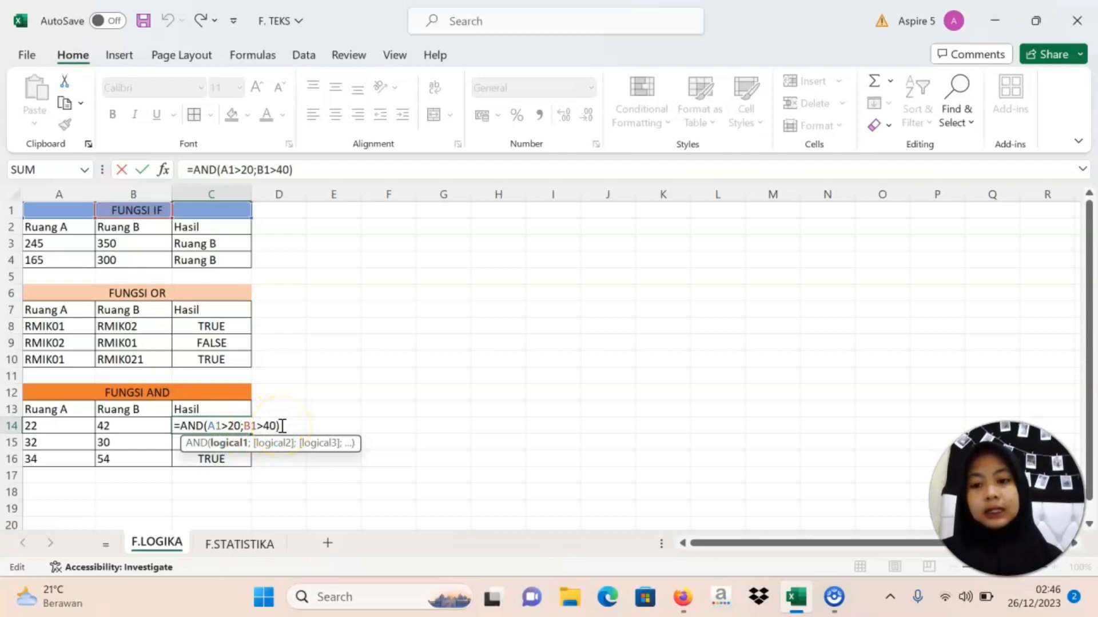
pyautogui.press('Return')
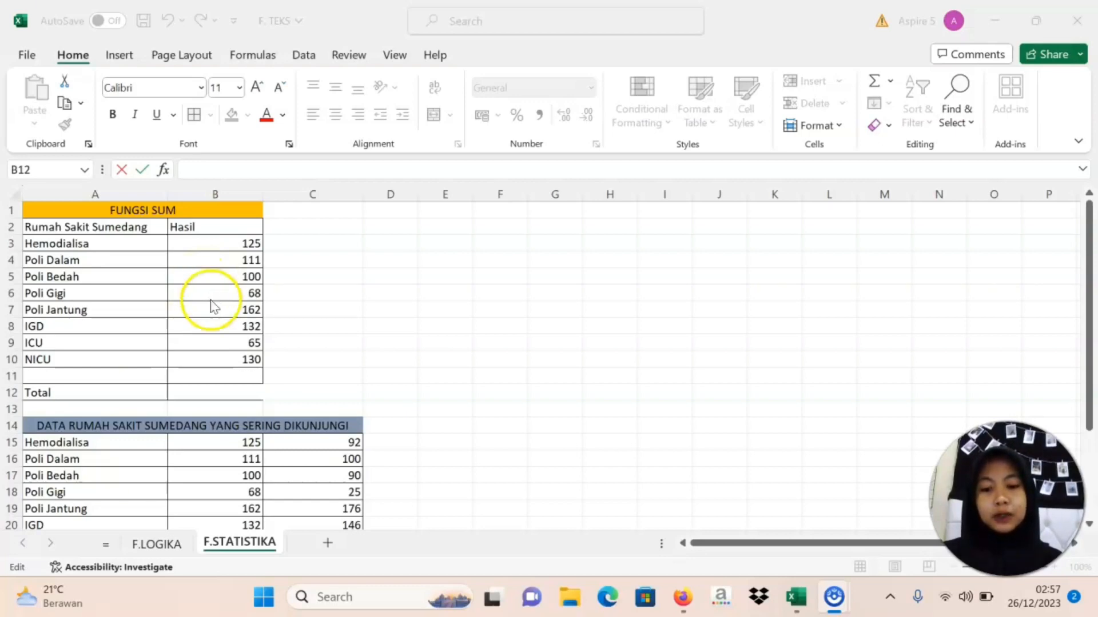
# Enter =SUM(B3;B4:B10) in the Total cell B12 on the F.STATISTIKA sheet
pyautogui.click(207, 391)
pyautogui.write('=')
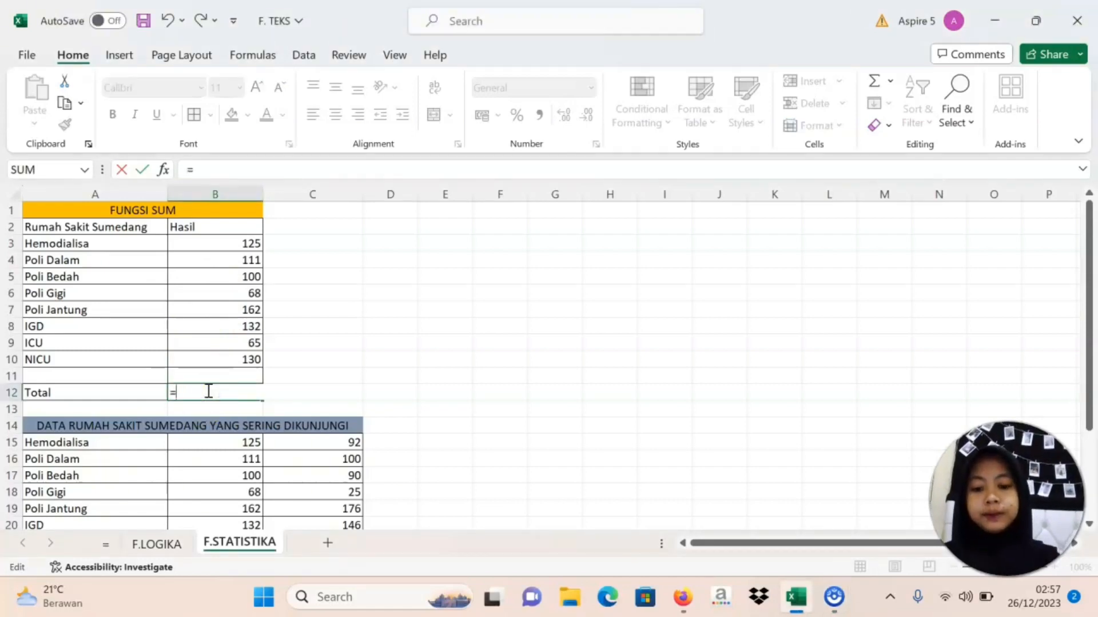
pyautogui.write('SUM')
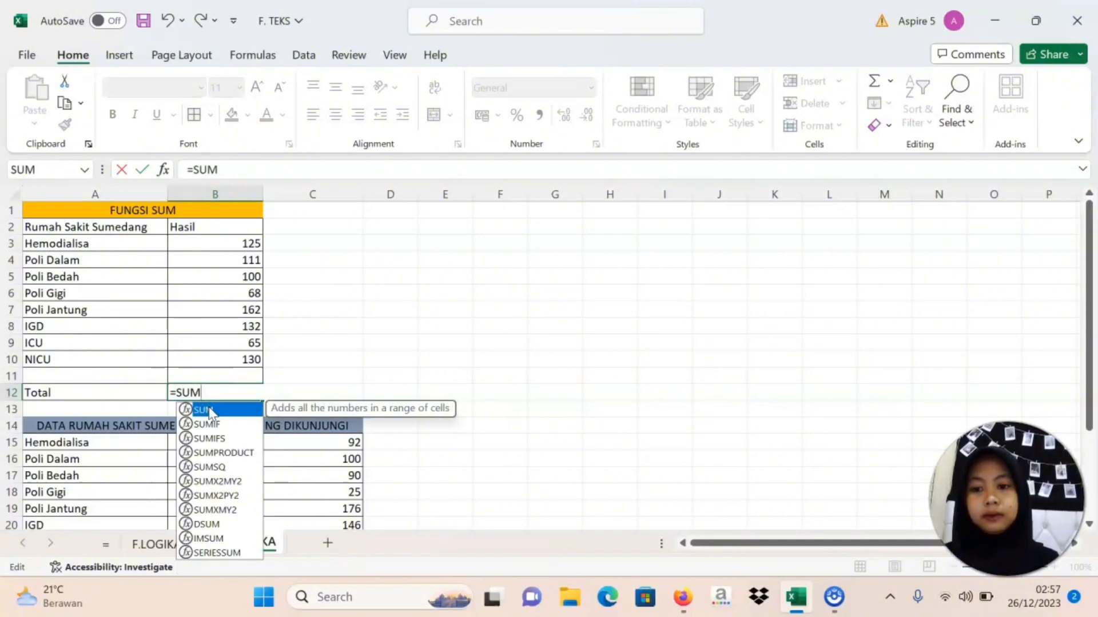
pyautogui.doubleClick(208, 408)
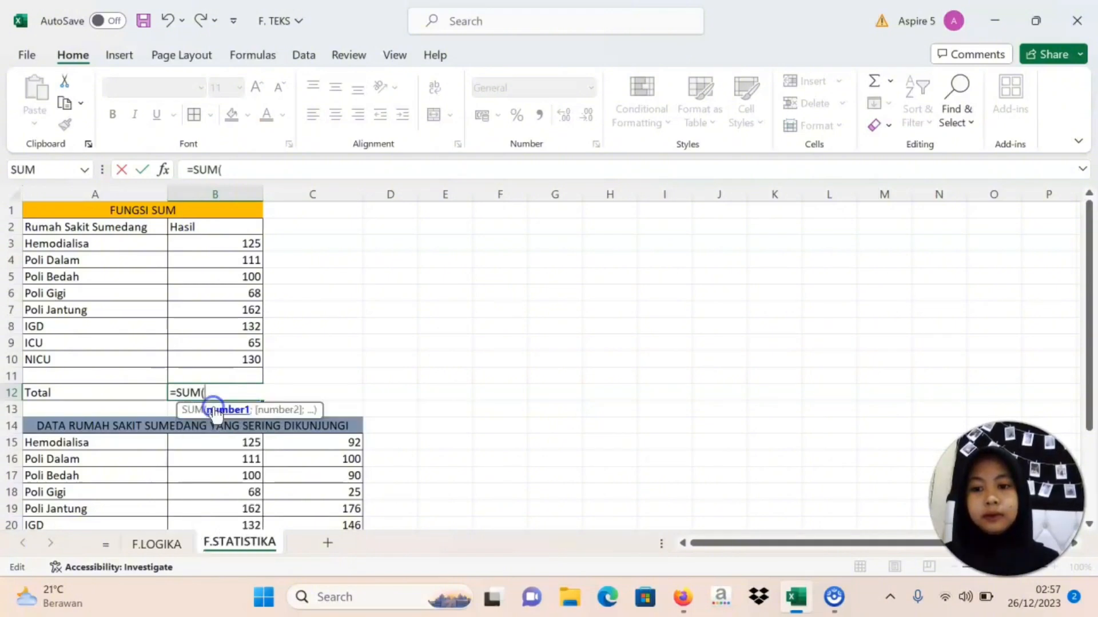
pyautogui.click(239, 247)
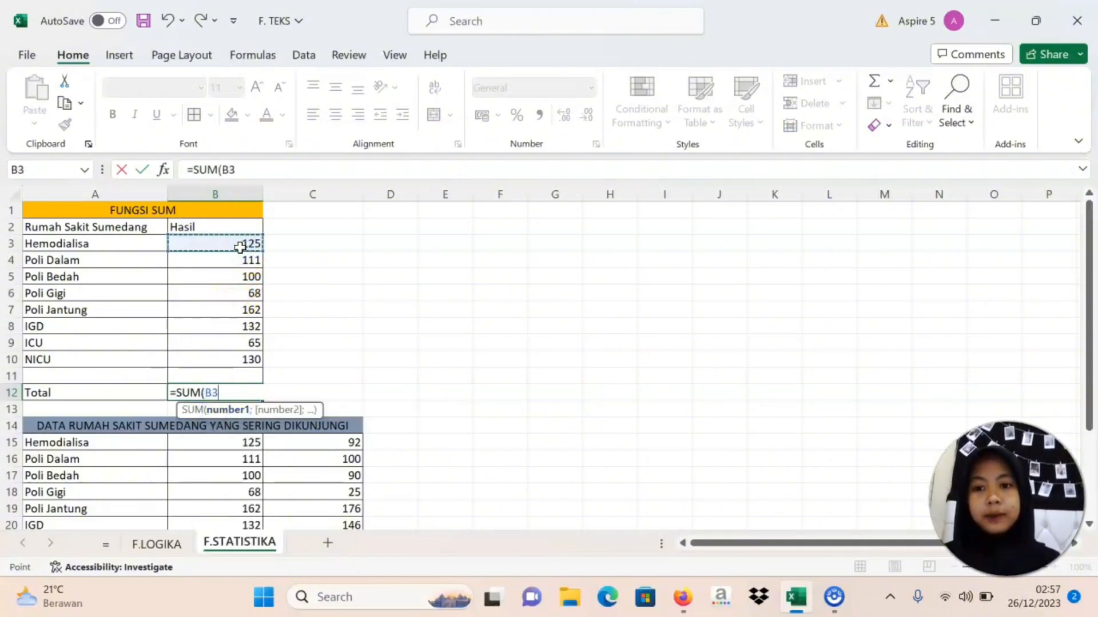
pyautogui.write(';')
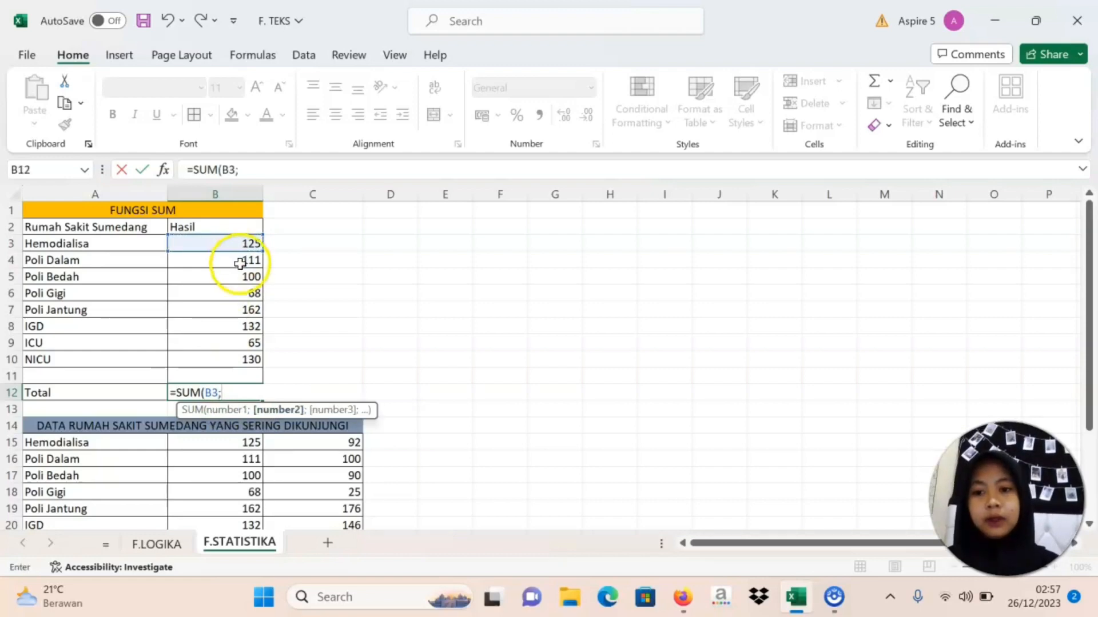
pyautogui.moveTo(236, 261); pyautogui.dragTo(247, 360)
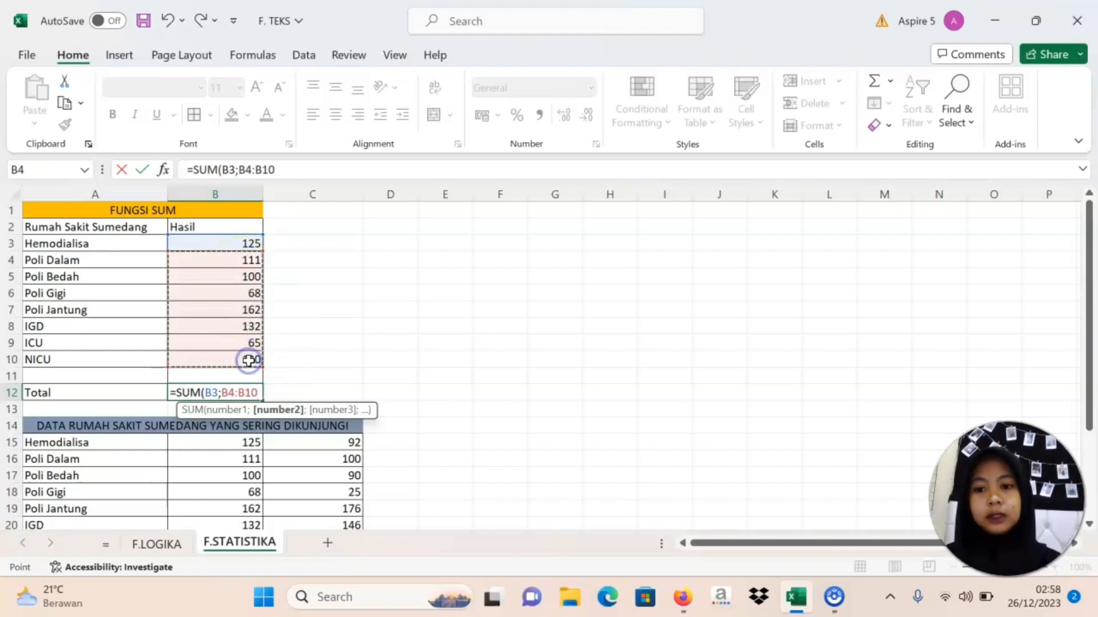
pyautogui.write(')')
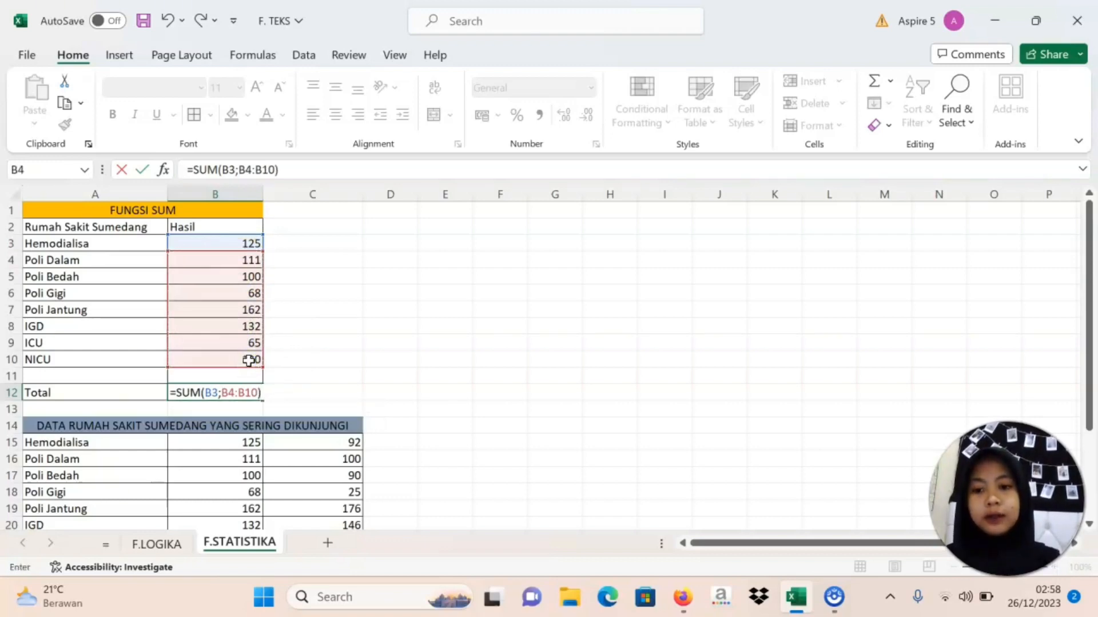
pyautogui.press('Return')
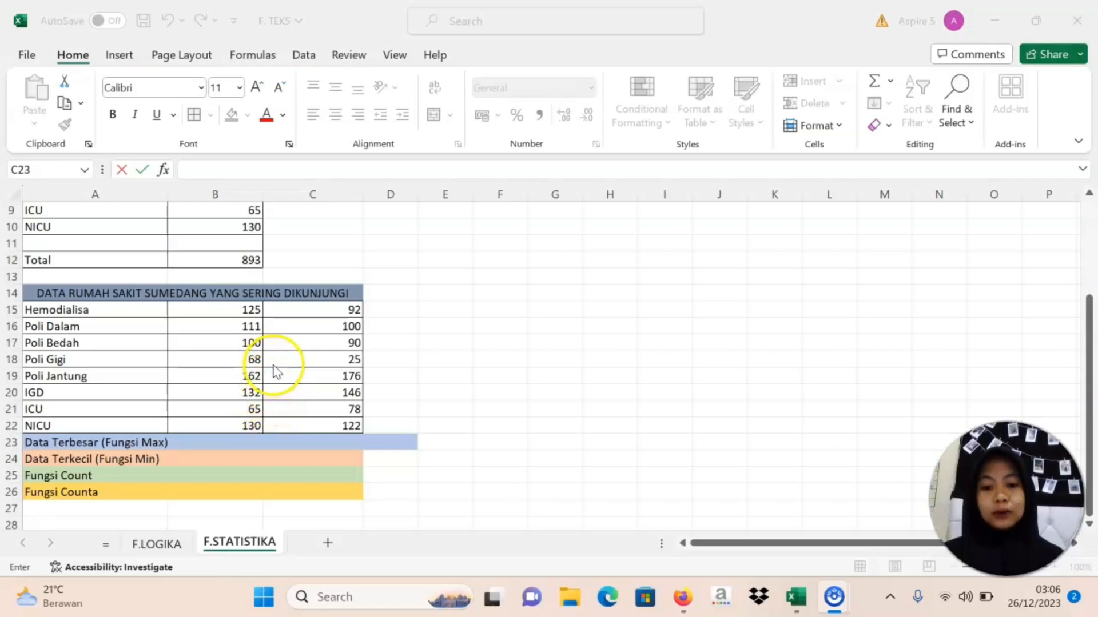
# Enter =MAX(B15:B22;C15:C22) in cell C23 of the Data Terbesar (Fungsi Max) row
pyautogui.click(328, 442)
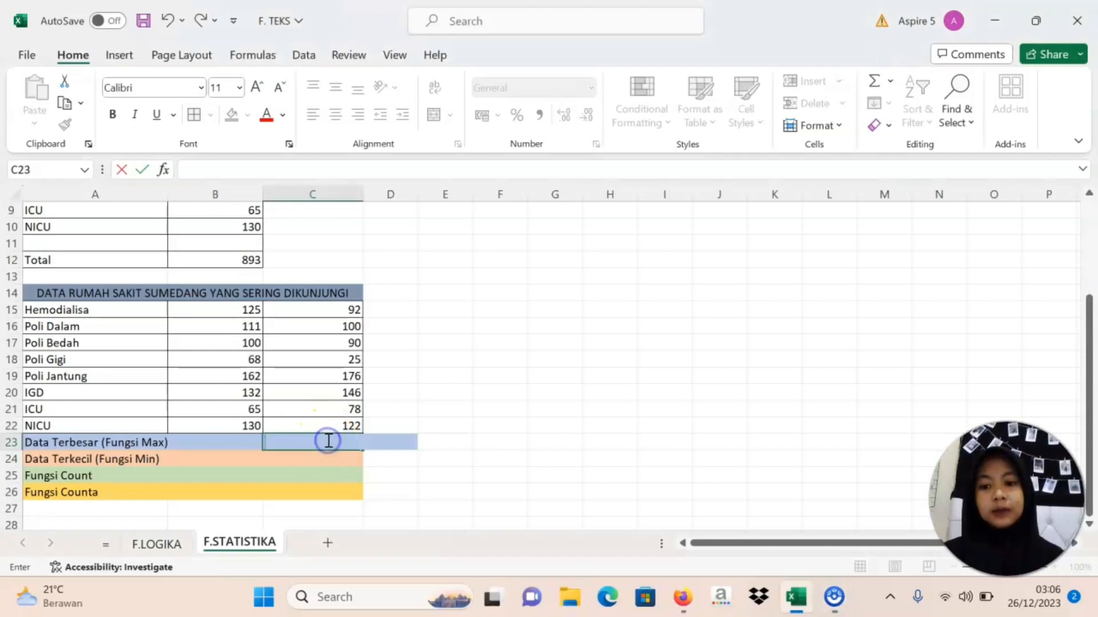
pyautogui.write('=')
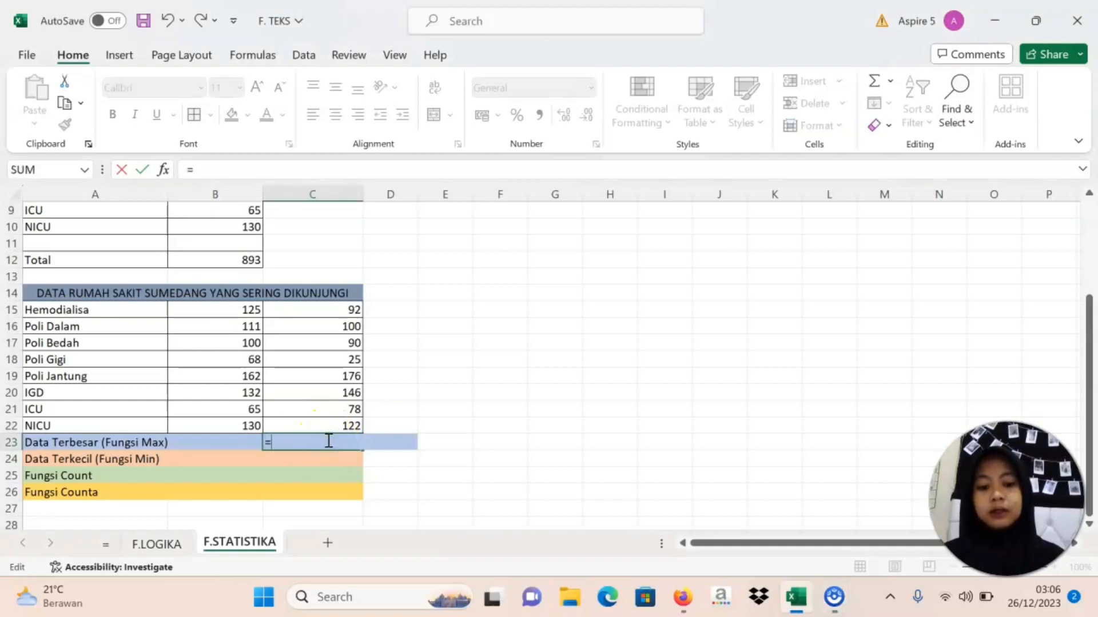
pyautogui.write('MAX')
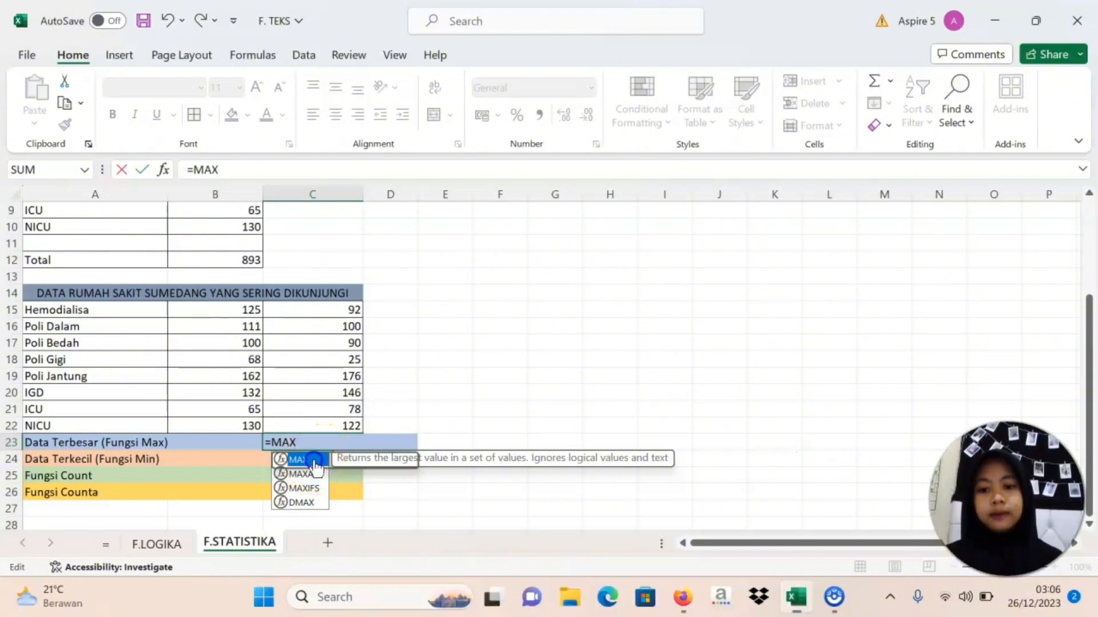
pyautogui.doubleClick(314, 460)
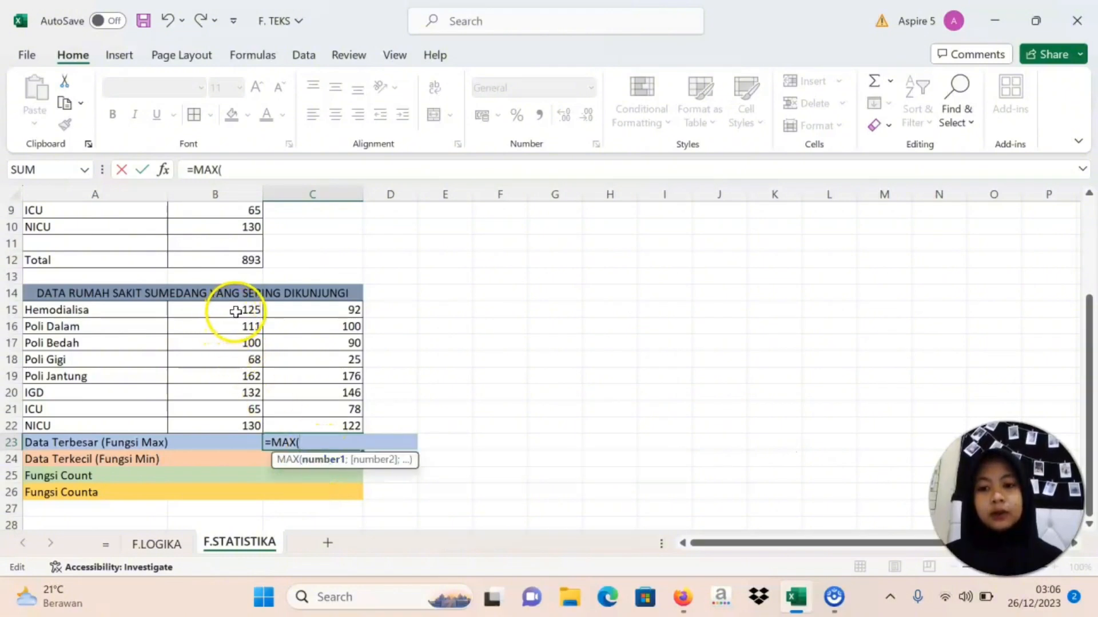
pyautogui.moveTo(235, 312); pyautogui.dragTo(251, 429)
pyautogui.write(';')
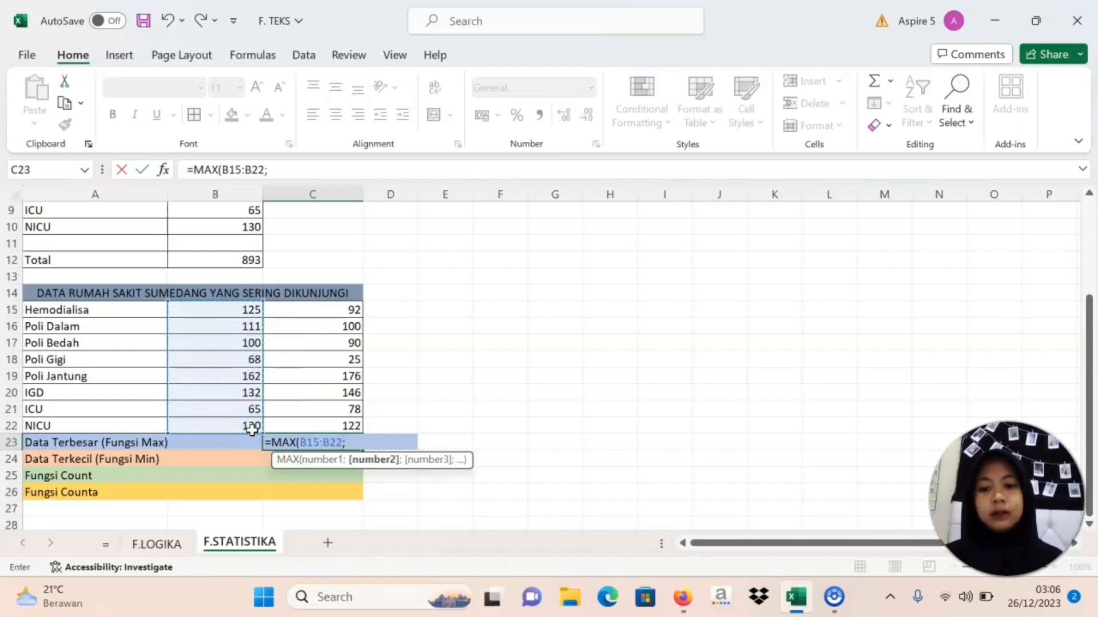
pyautogui.moveTo(299, 308); pyautogui.dragTo(355, 423)
pyautogui.write(')')
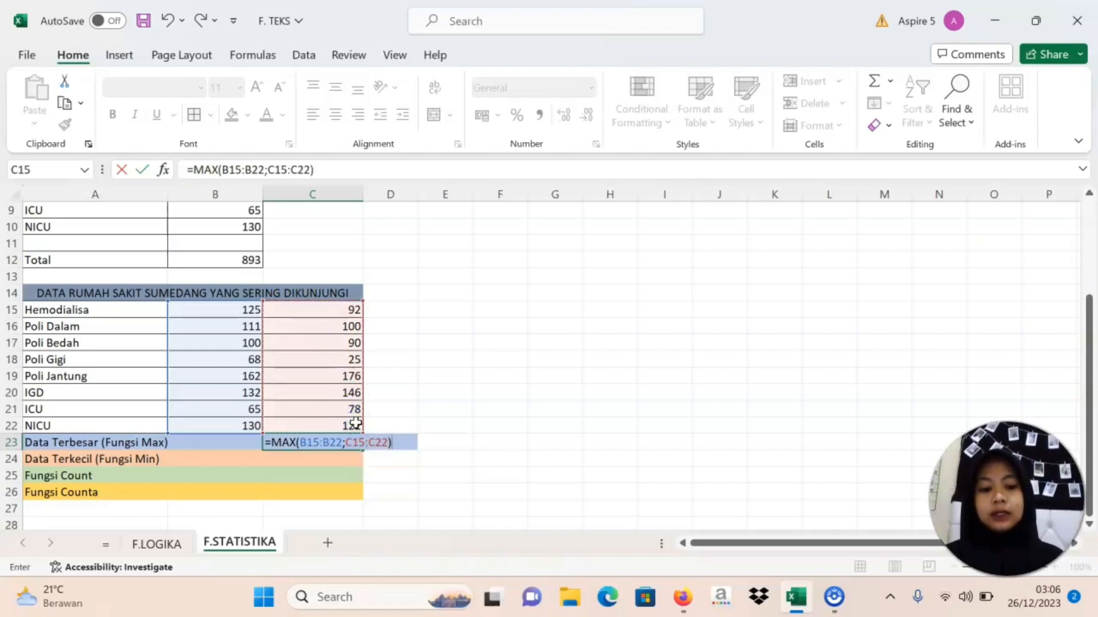
pyautogui.press('Return')
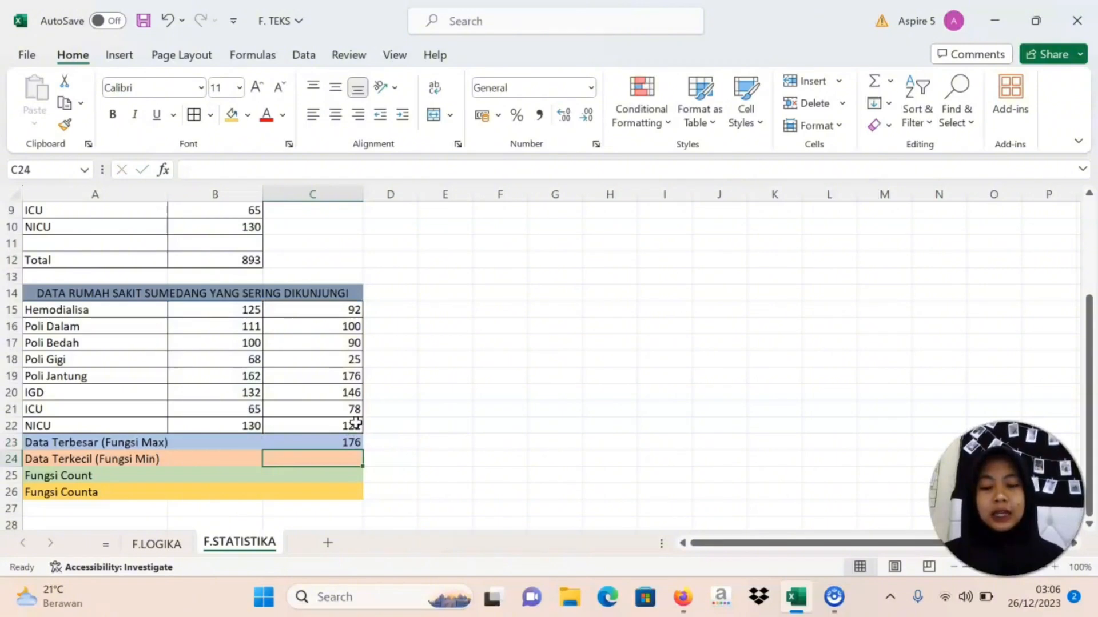
# Enter =MIN(B15:B22;C15:C22) in cell C24 of the Data Terkecil (Fungsi Min) row
pyautogui.click(344, 457)
pyautogui.write('=')
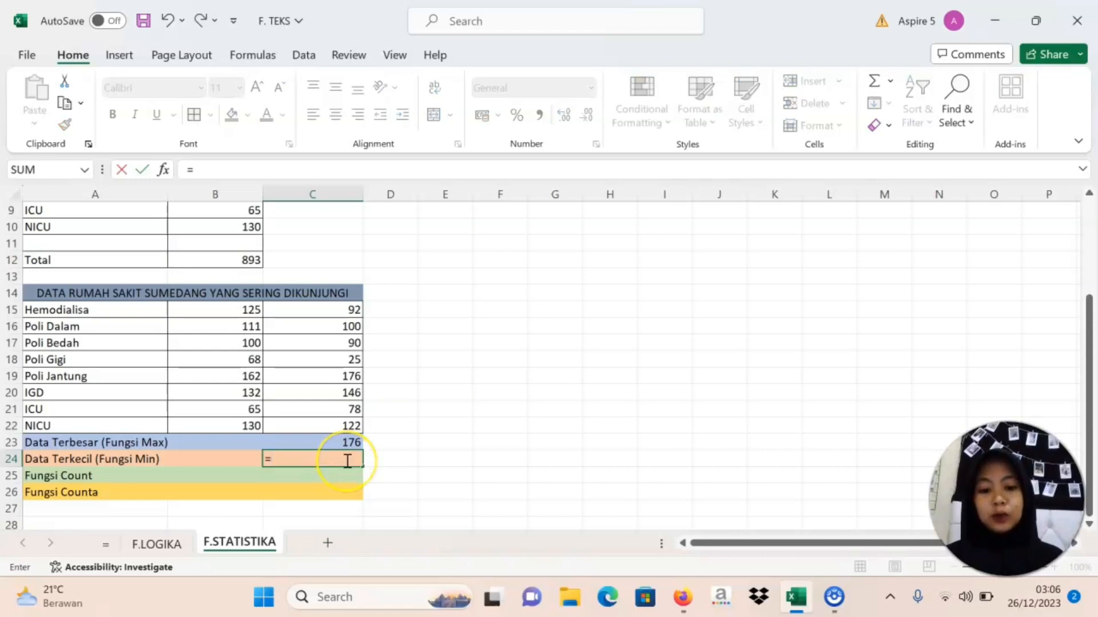
pyautogui.write('MIN')
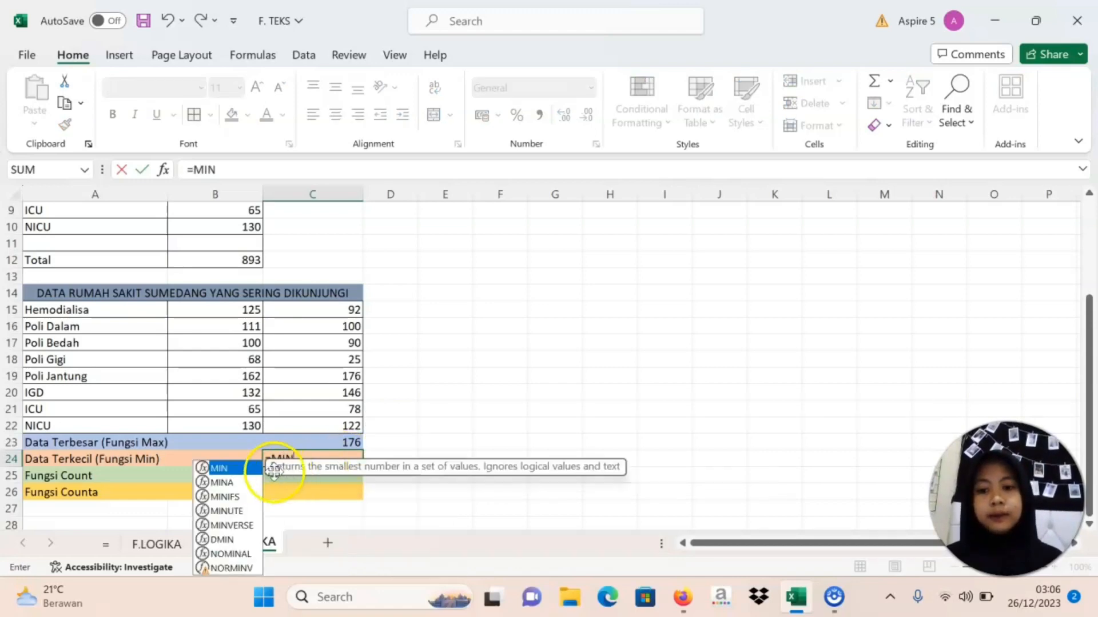
pyautogui.doubleClick(222, 467)
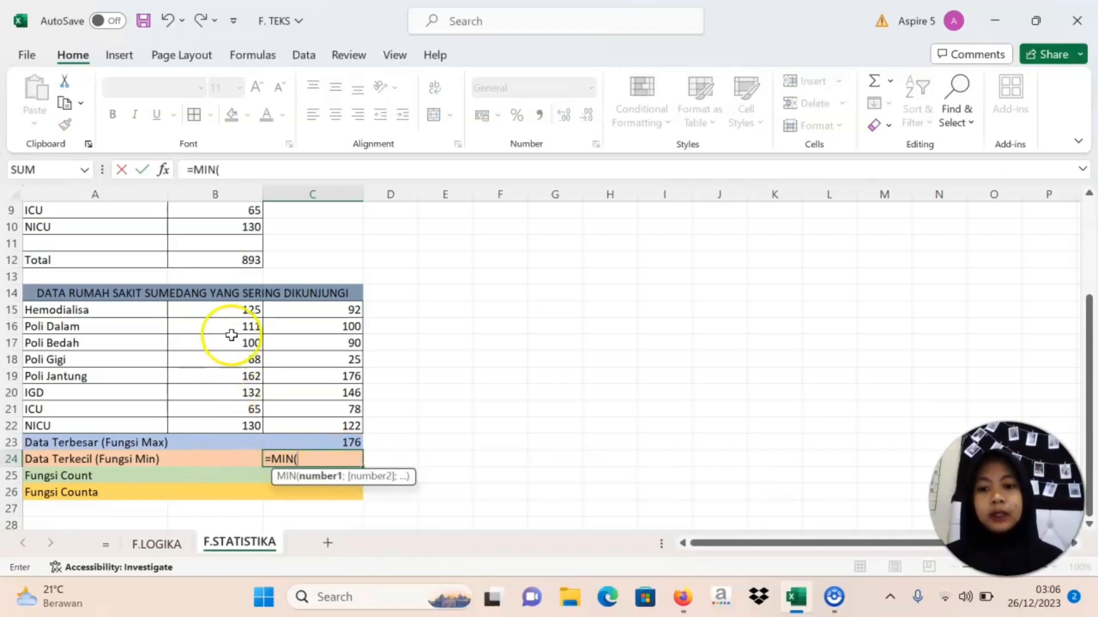
pyautogui.moveTo(217, 308); pyautogui.dragTo(256, 423)
pyautogui.write(';')
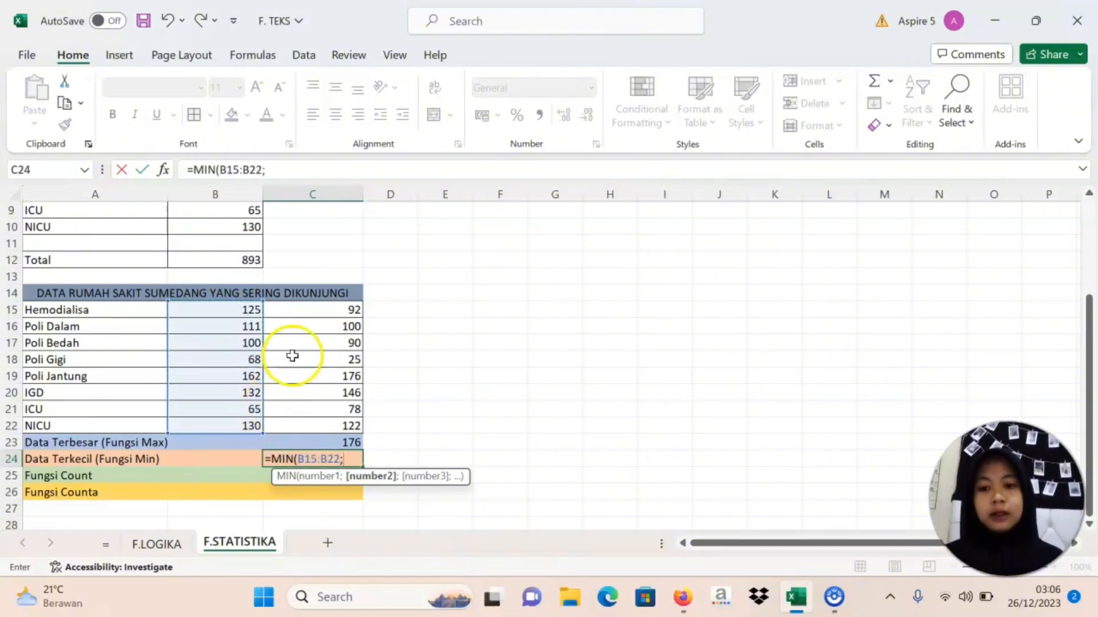
pyautogui.moveTo(284, 309); pyautogui.dragTo(352, 423)
pyautogui.write(')')
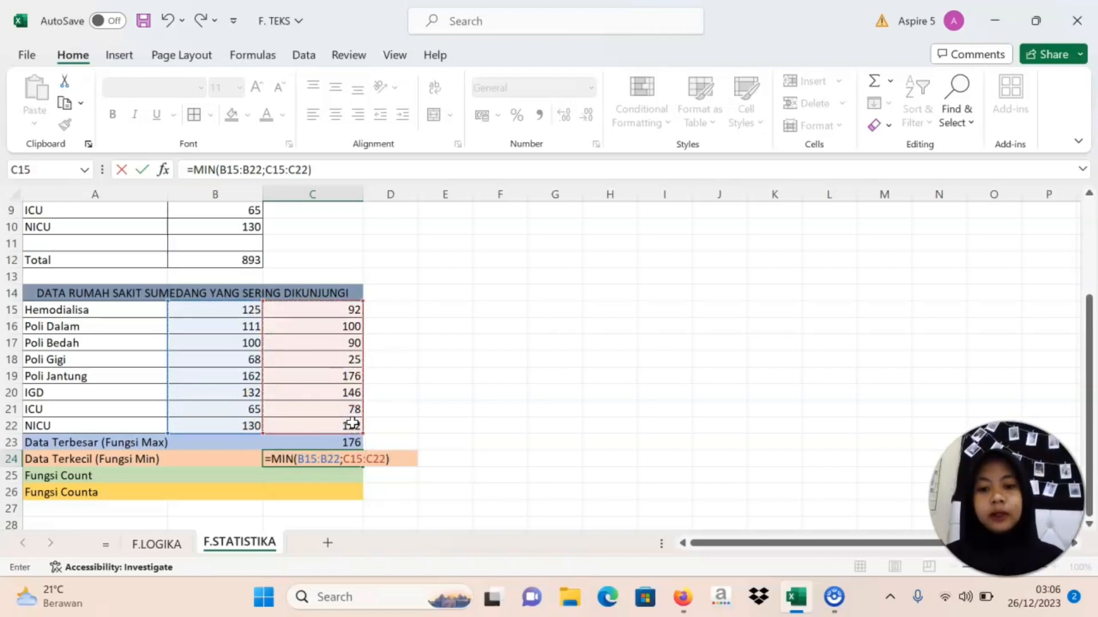
pyautogui.press('Return')
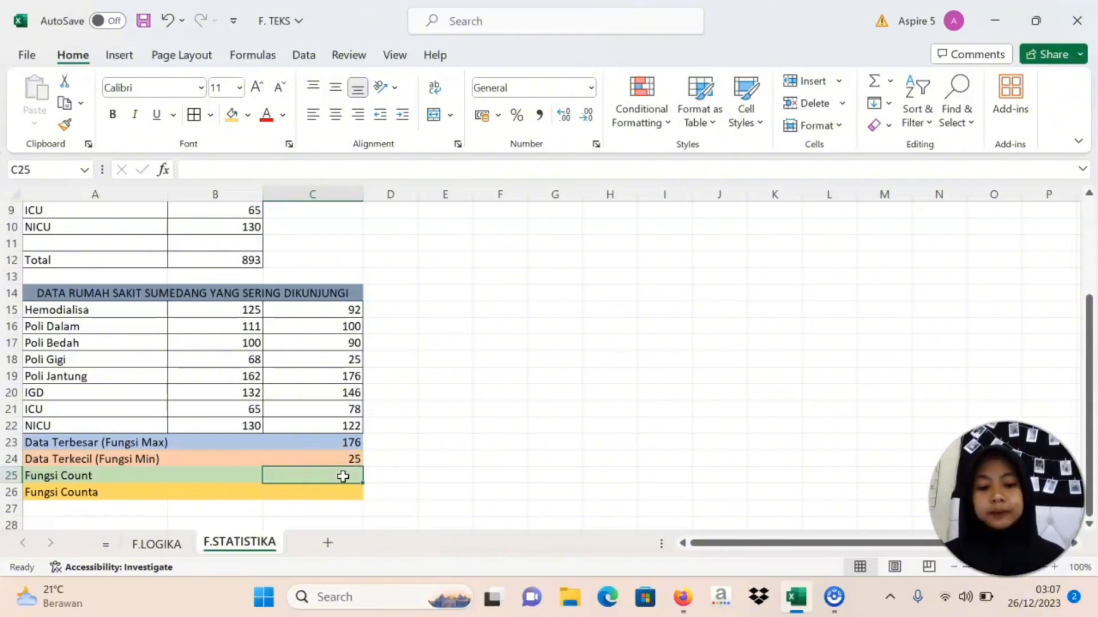
# Enter =COUNT(B15:B22;C15:C22) in cell C25 of the Fungsi Count row
pyautogui.write('=')
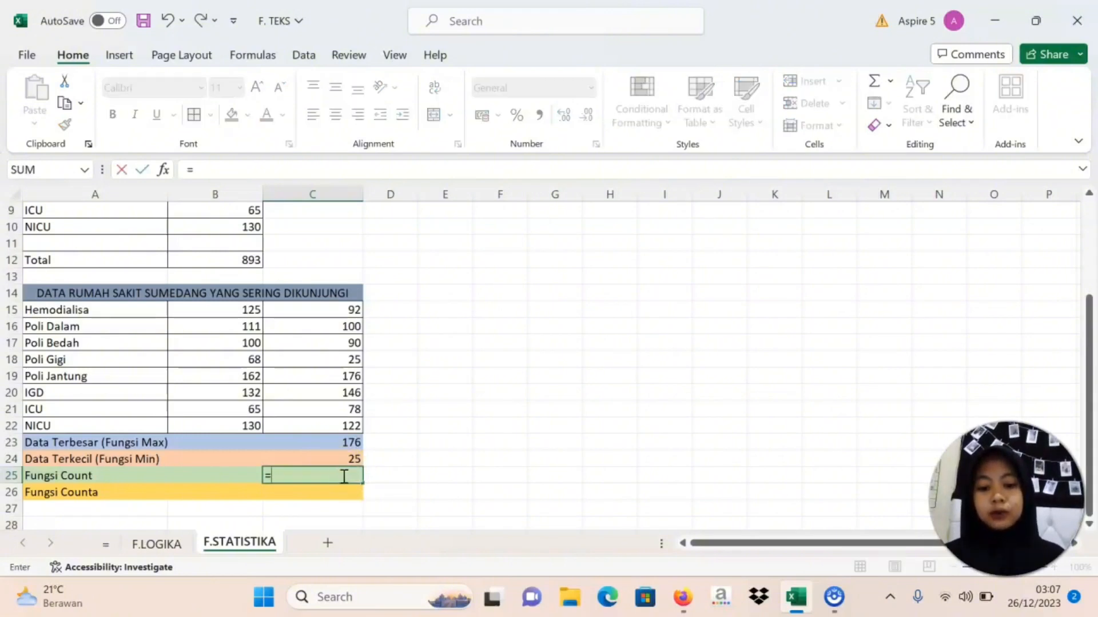
pyautogui.write('C')
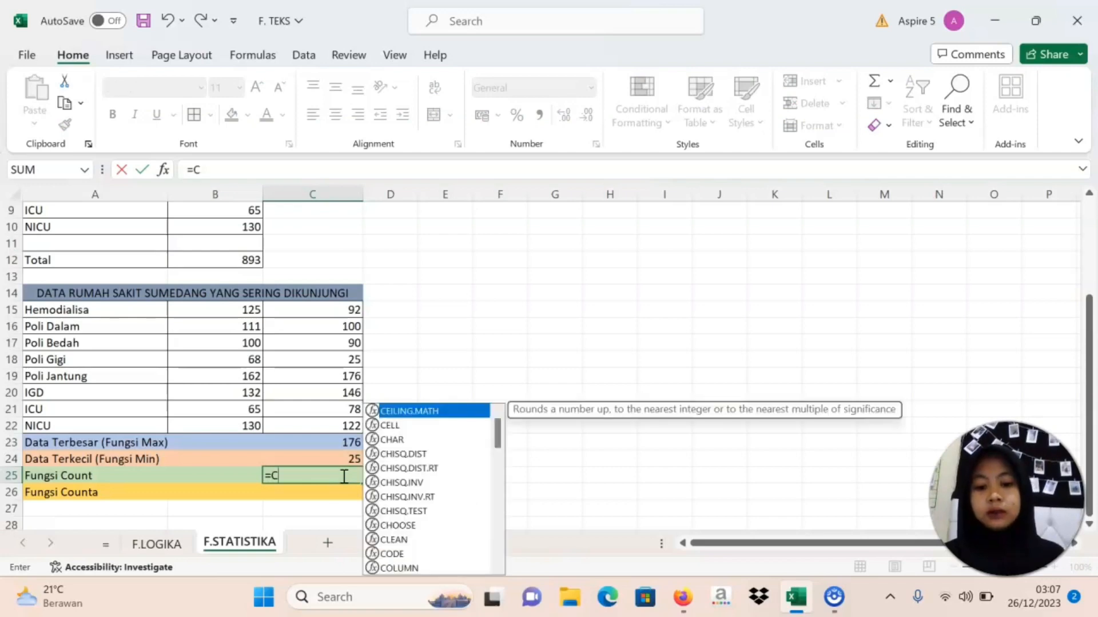
pyautogui.write('OUN')
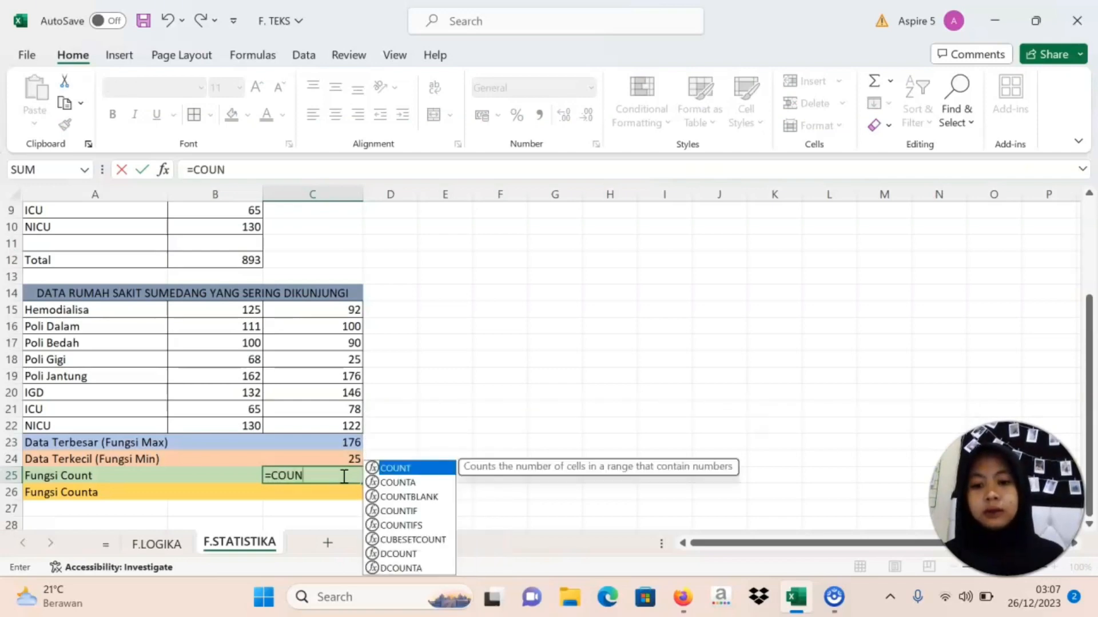
pyautogui.doubleClick(435, 468)
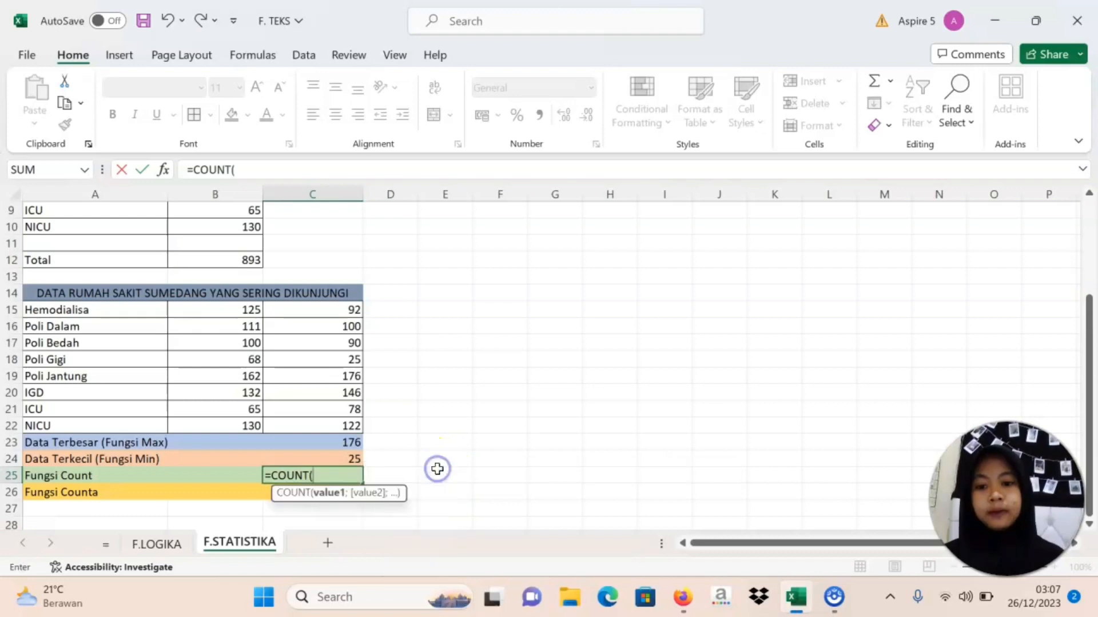
pyautogui.moveTo(239, 311); pyautogui.dragTo(255, 424)
pyautogui.write(';')
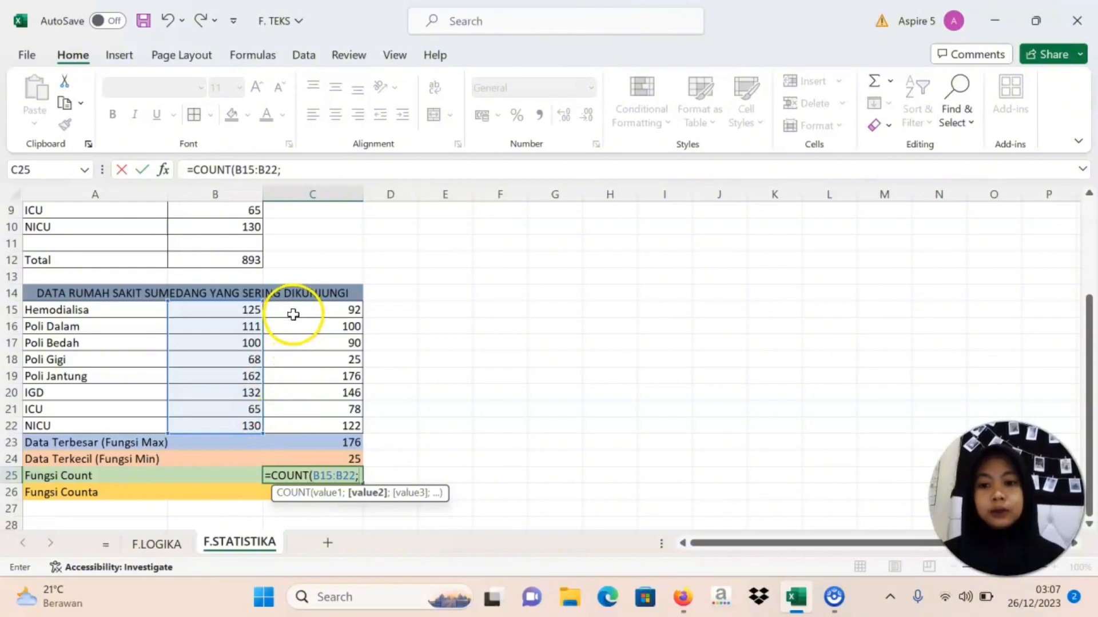
pyautogui.moveTo(292, 314); pyautogui.dragTo(351, 424)
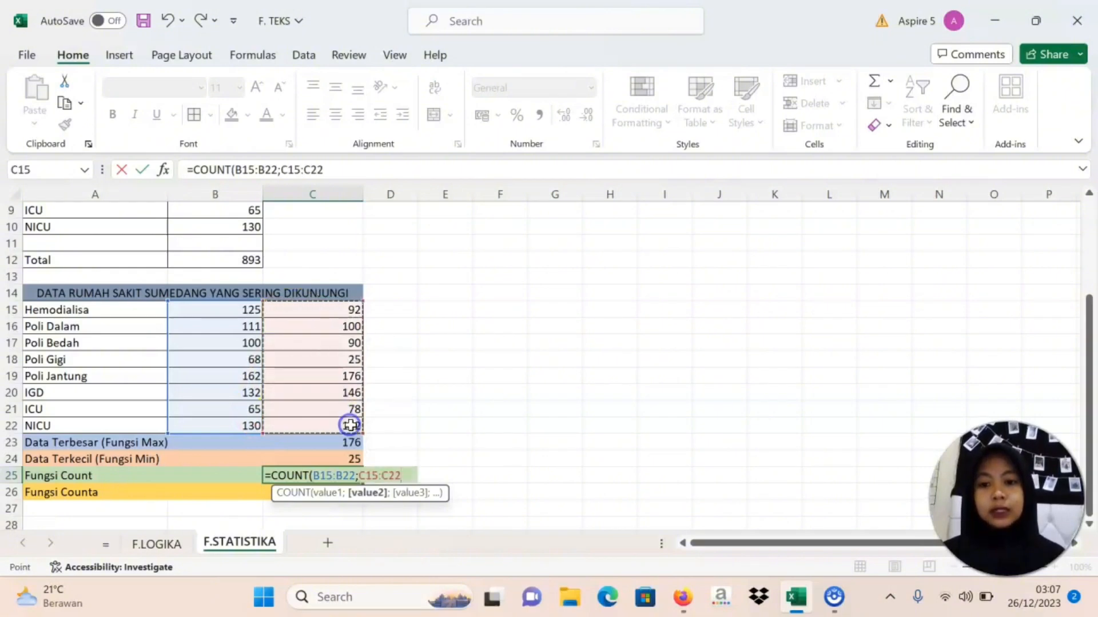
pyautogui.write(')')
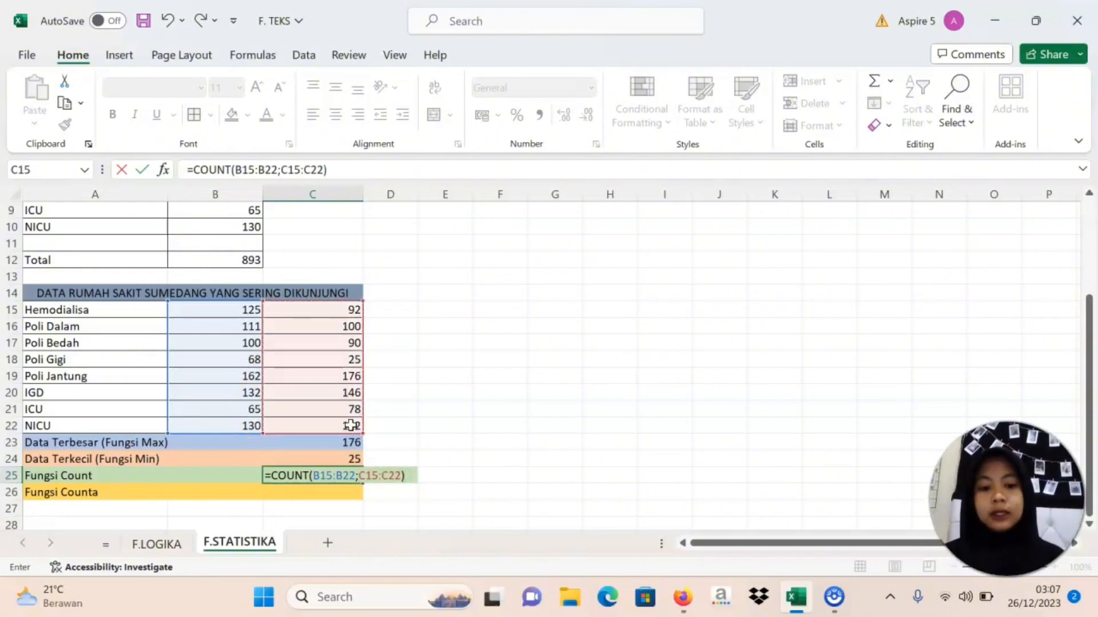
pyautogui.press('Return')
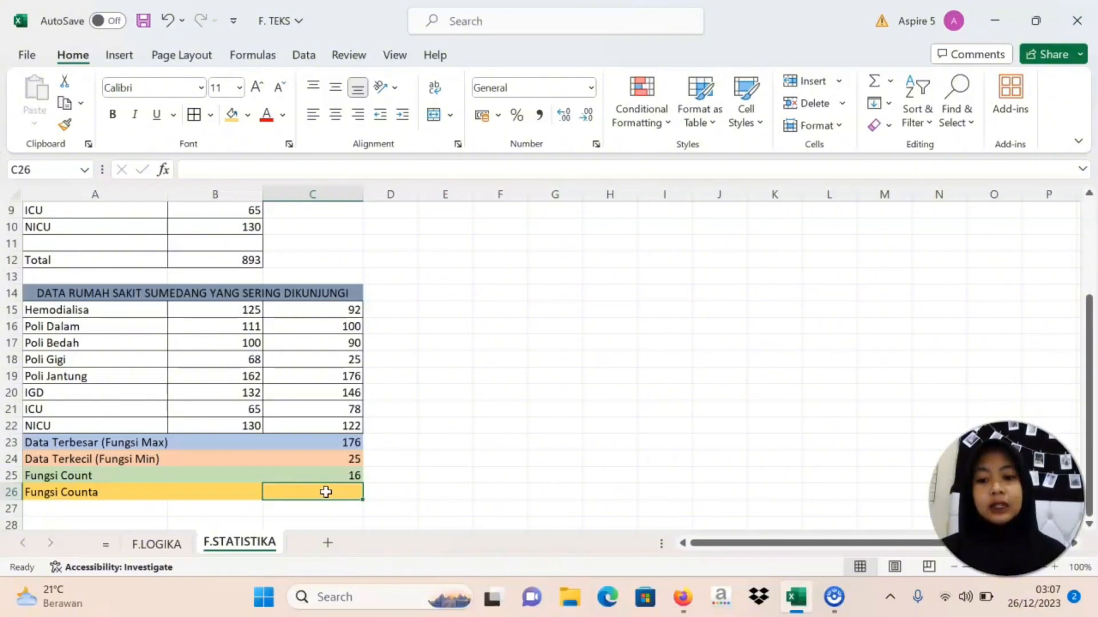
# Enter =COUNTA(B15:B22;C15:C22) in cell C26 of the Fungsi Counta row
pyautogui.write('=')
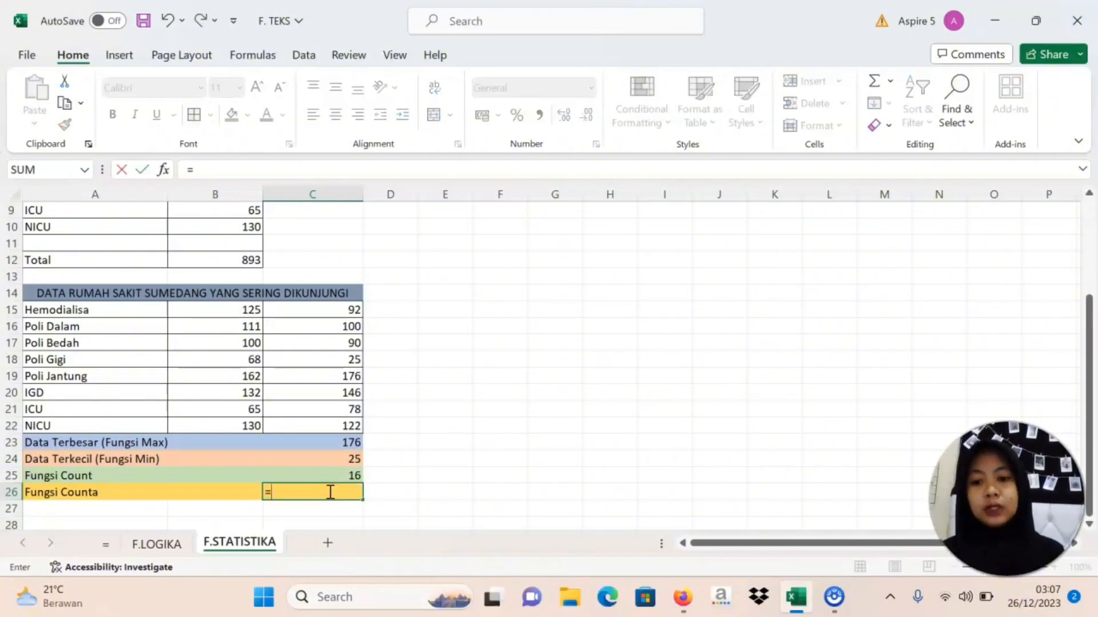
pyautogui.write('COUNT')
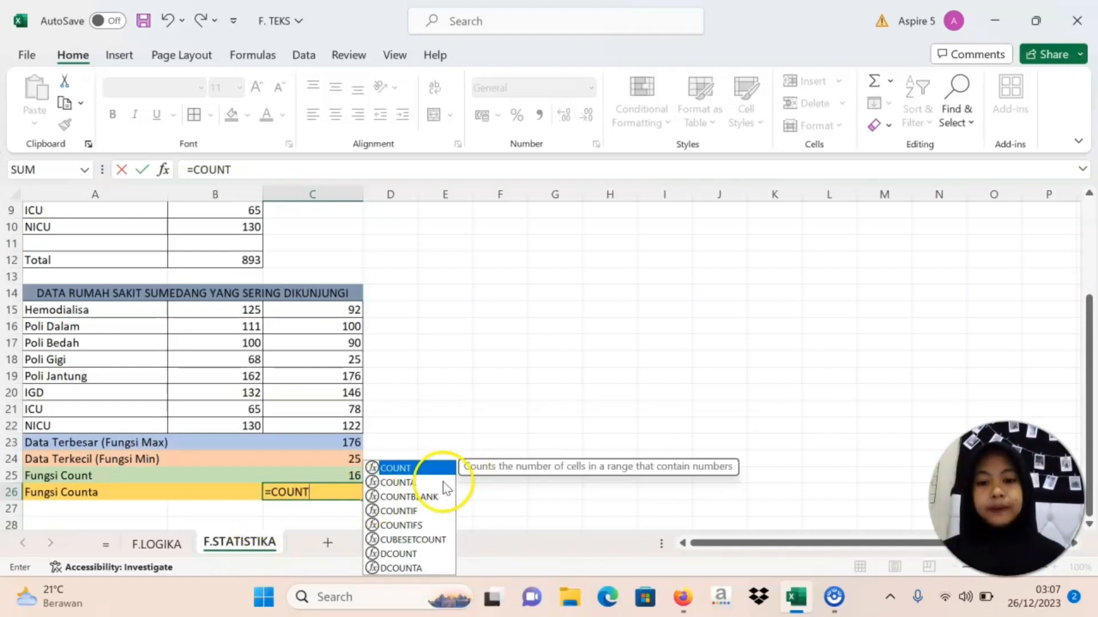
pyautogui.doubleClick(399, 484)
pyautogui.moveTo(223, 309); pyautogui.dragTo(252, 427)
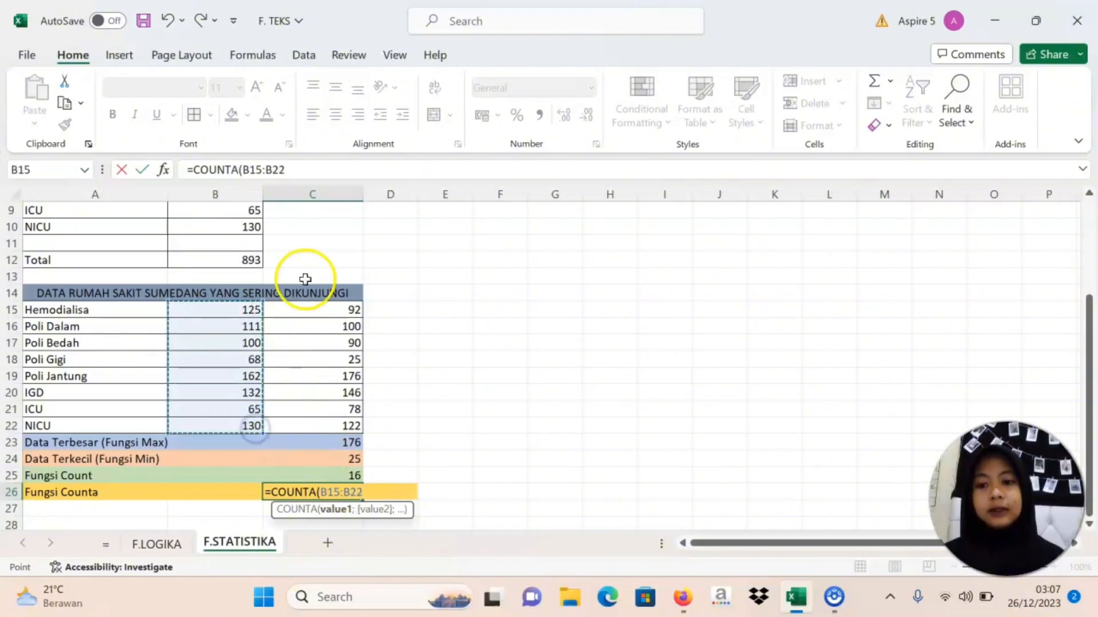
pyautogui.write(';')
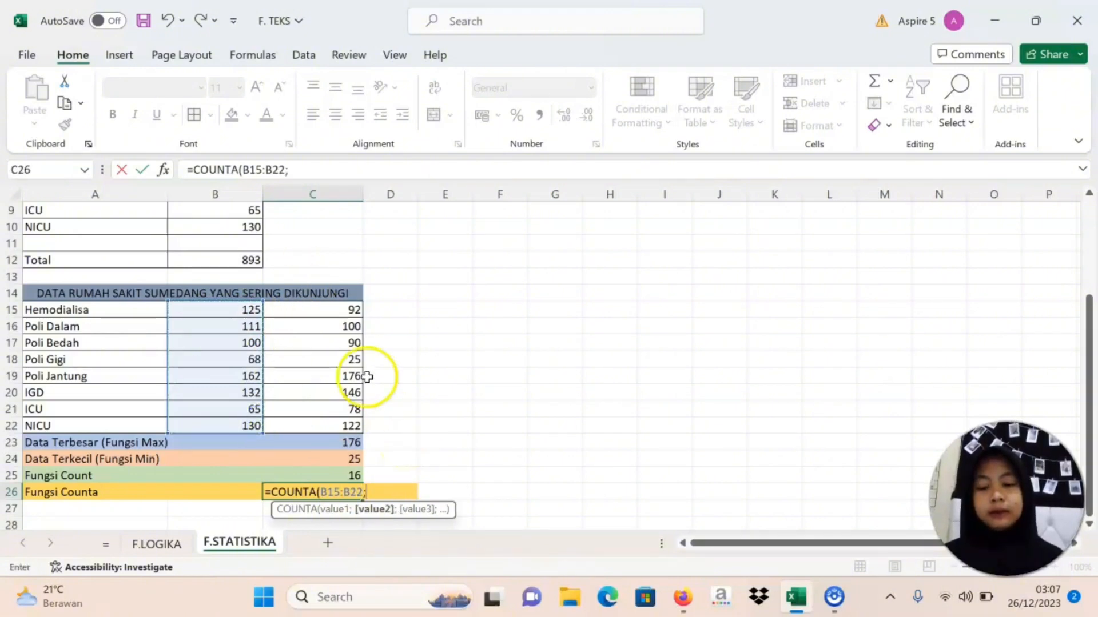
pyautogui.click(315, 310)
pyautogui.moveTo(314, 311); pyautogui.dragTo(343, 425)
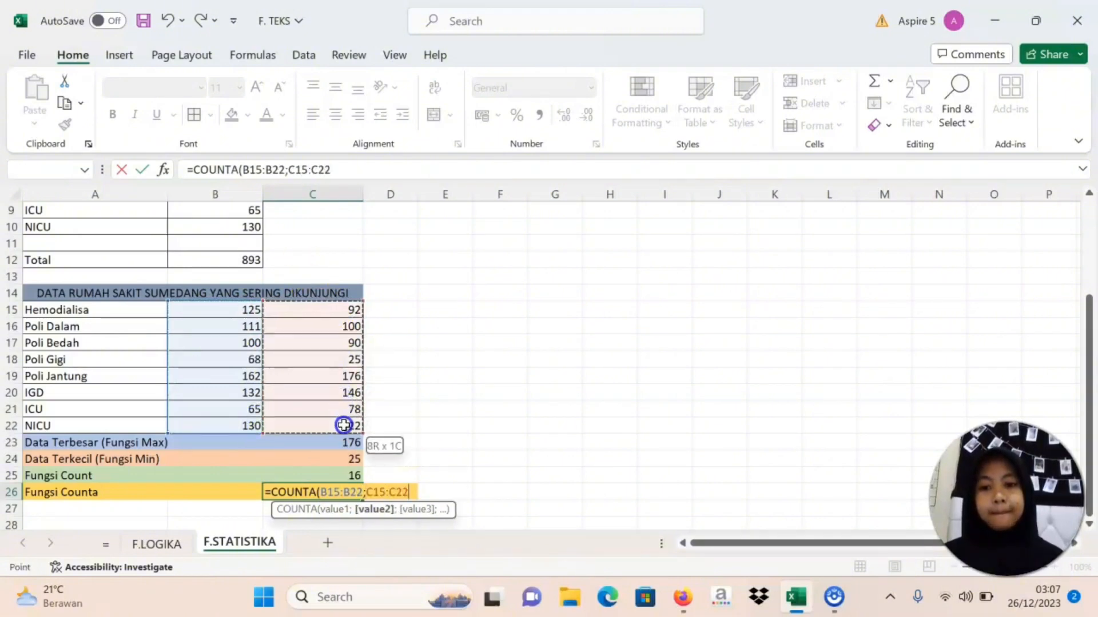
pyautogui.write(')')
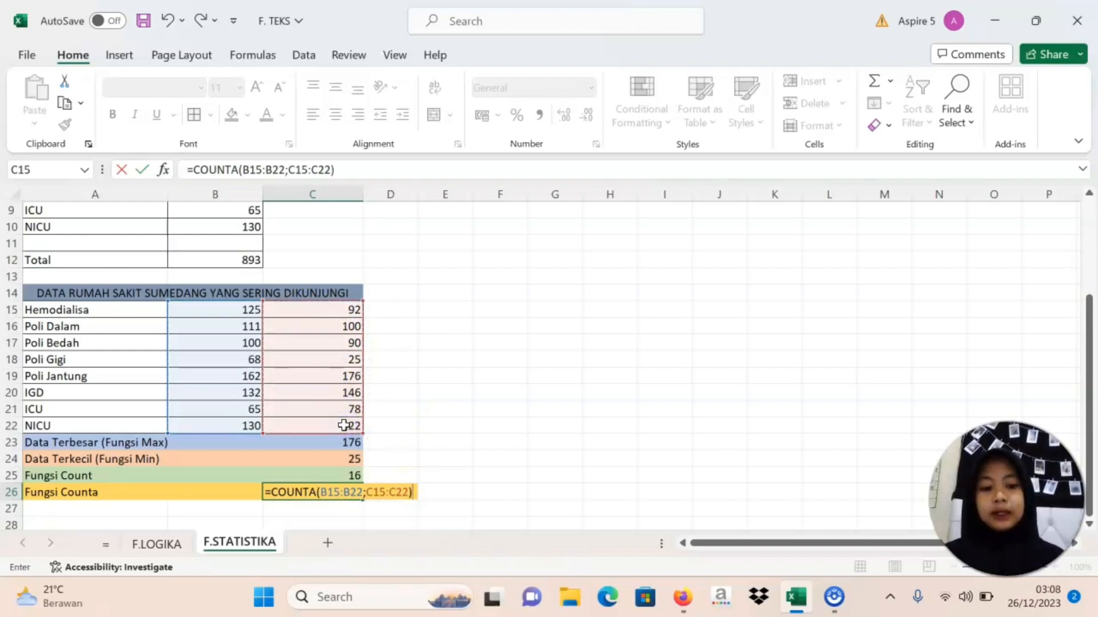
pyautogui.press('Return')
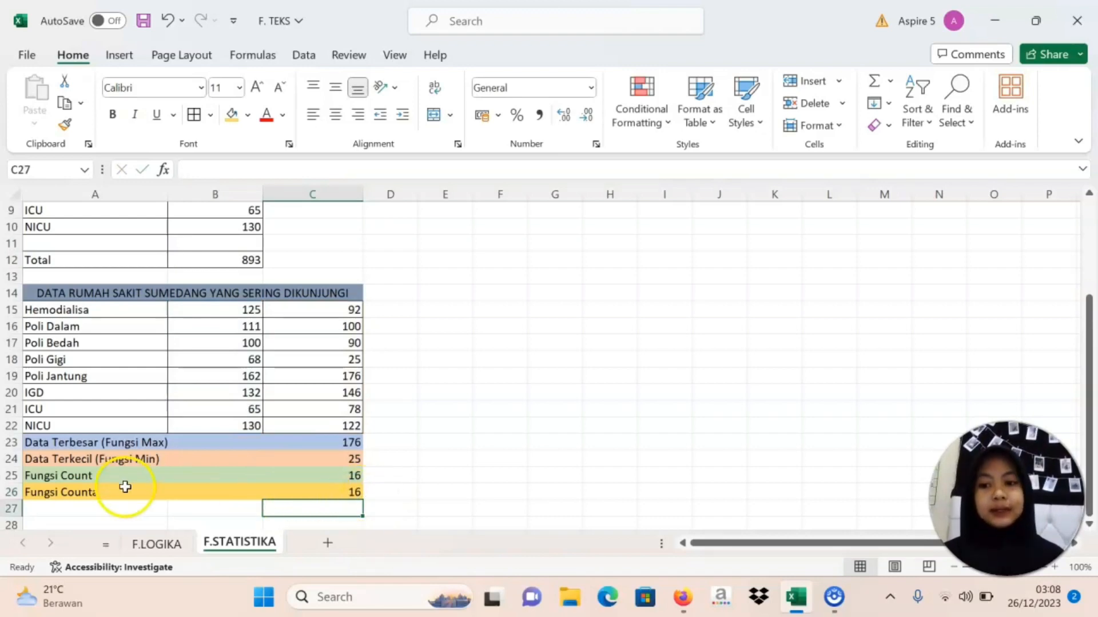
pyautogui.press('F10')
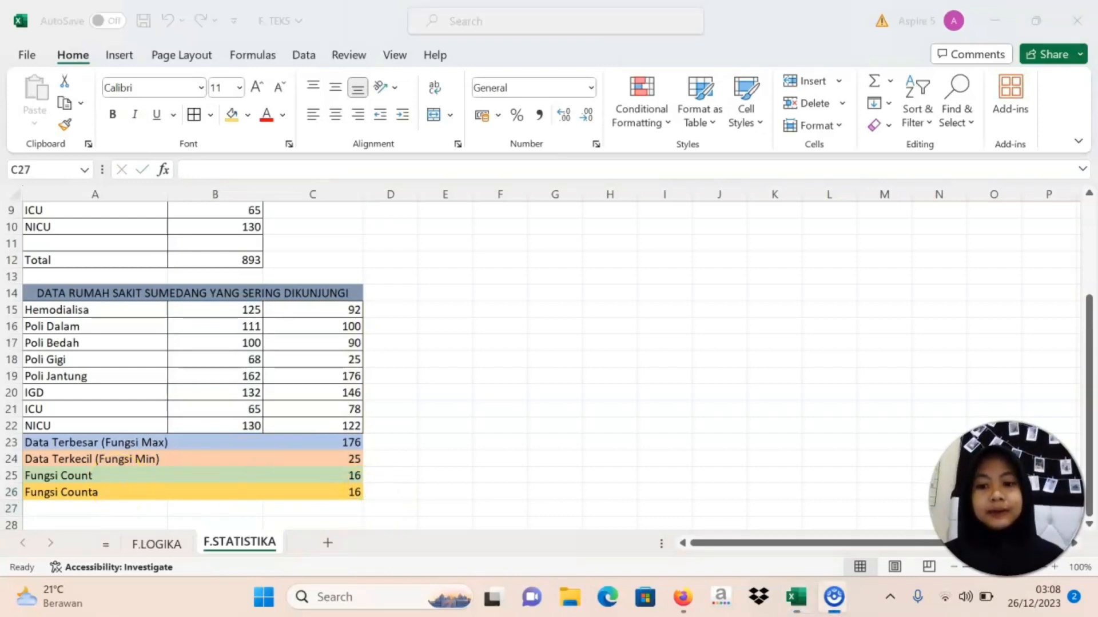